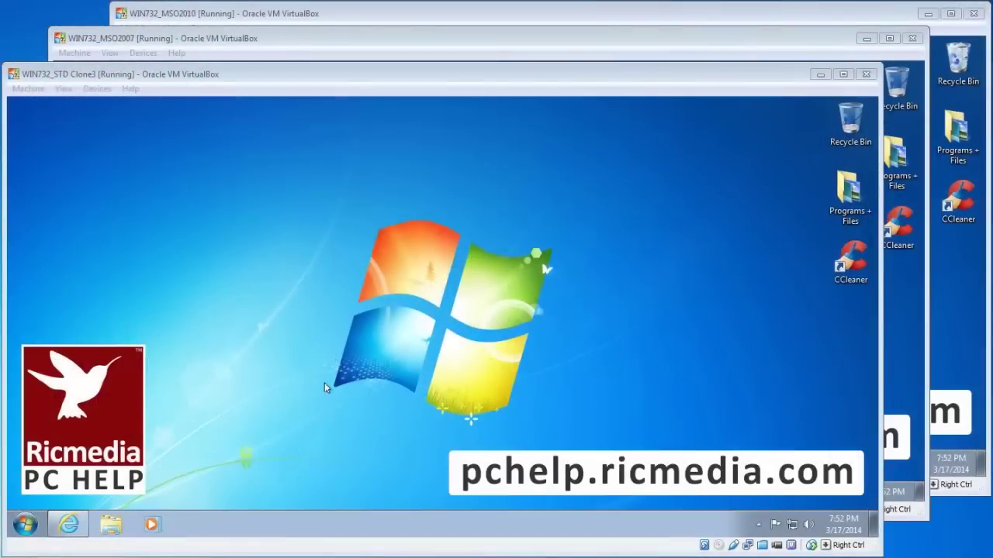
Sign back in to Gmail in Internet Explorer with the pasted password, then open Settings from the gear menu.
left_click(311, 377)
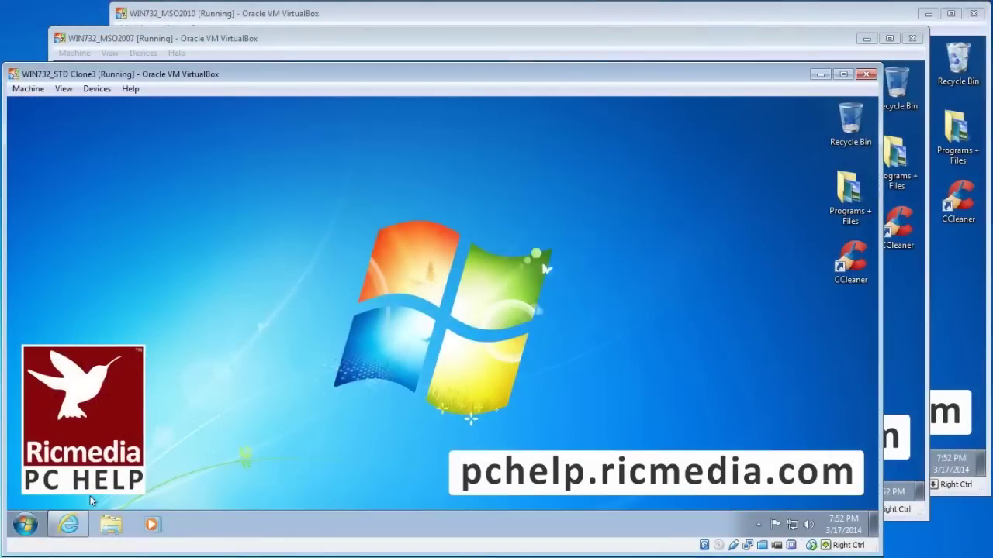
left_click(74, 524)
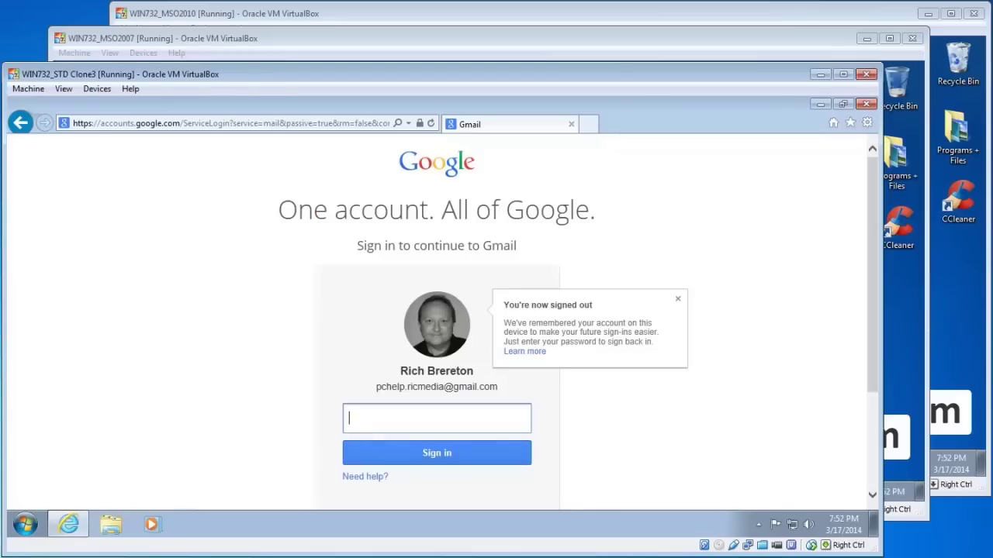
key("ctrl+v")
left_click(447, 452)
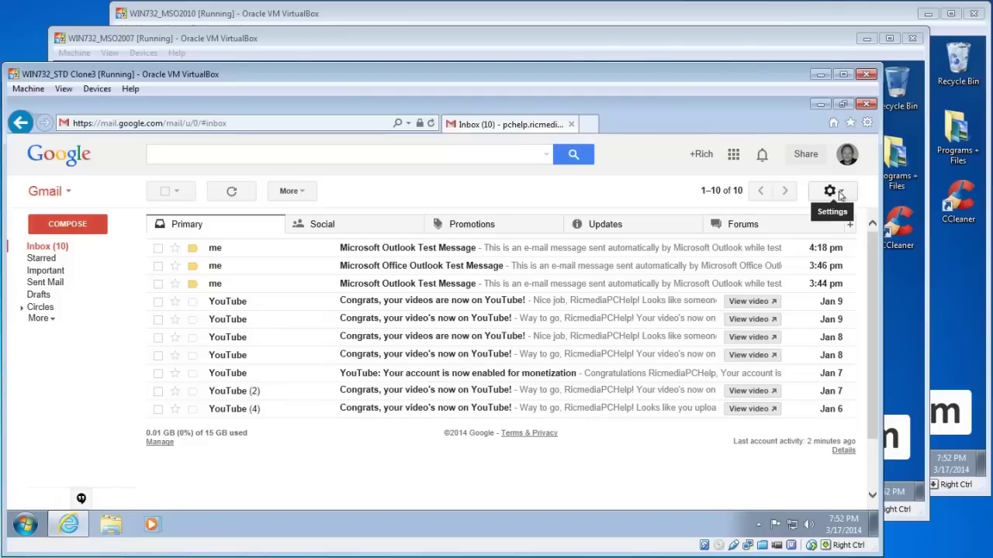
left_click(832, 192)
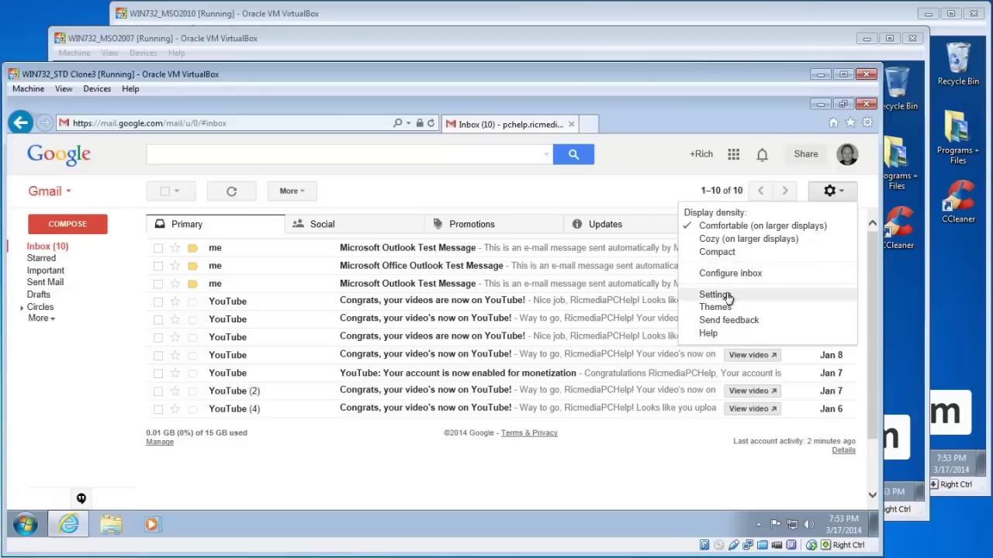
left_click(714, 294)
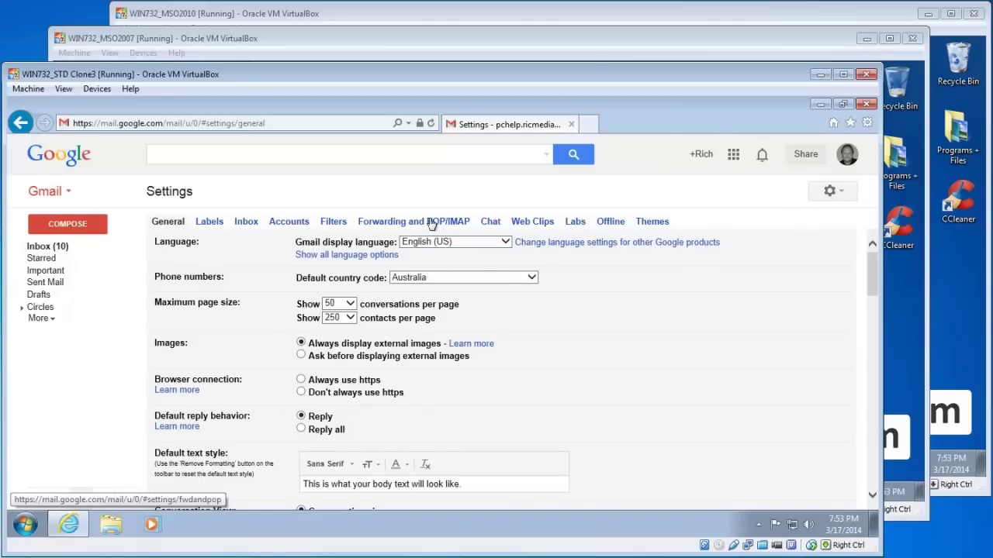
Show the Forwarding and POP/IMAP tab and highlight the POP Download heading.
left_click(432, 224)
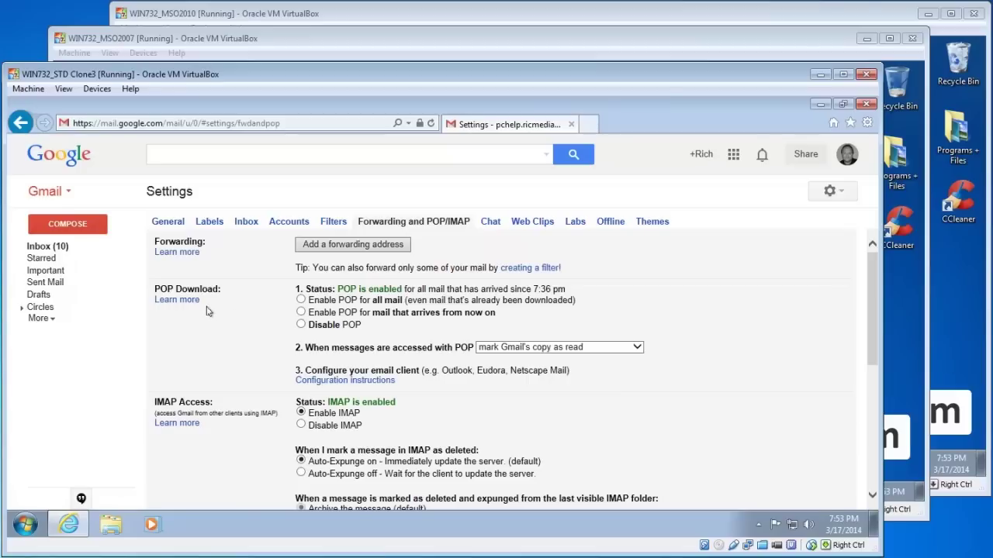
left_click_drag(154, 289, 219, 289)
Enable POP for mail that arrives from now on, keeping Gmail's copy marked as read.
left_click(398, 314)
left_click(383, 301)
left_click(375, 319)
left_click(638, 351)
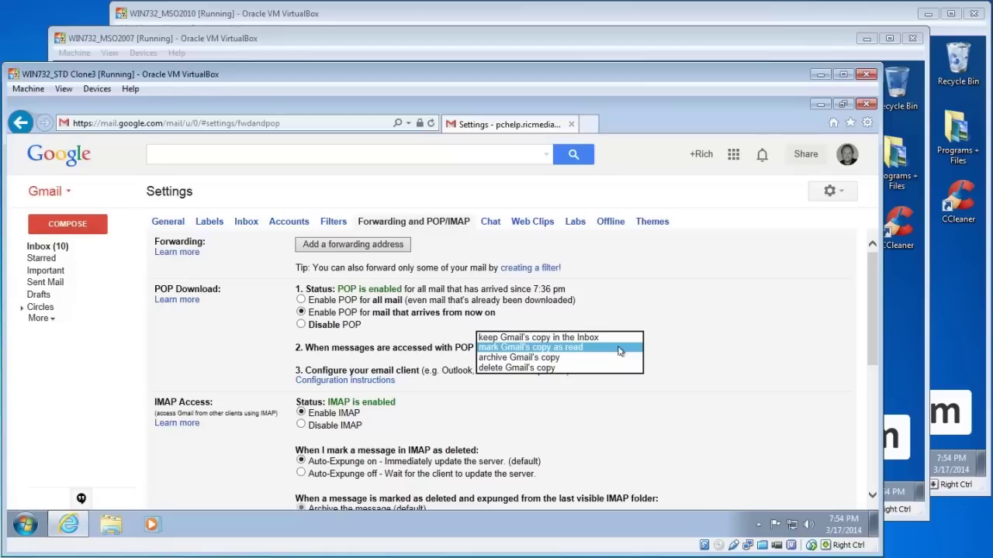
left_click(619, 349)
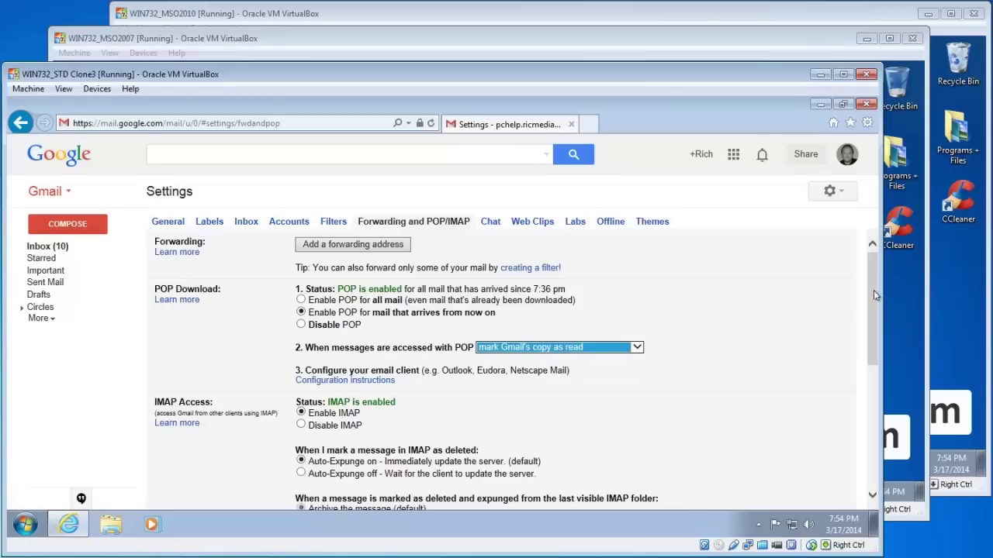
Save the POP changes and minimize Internet Explorer to show the desktop.
left_click_drag(873, 290, 874, 403)
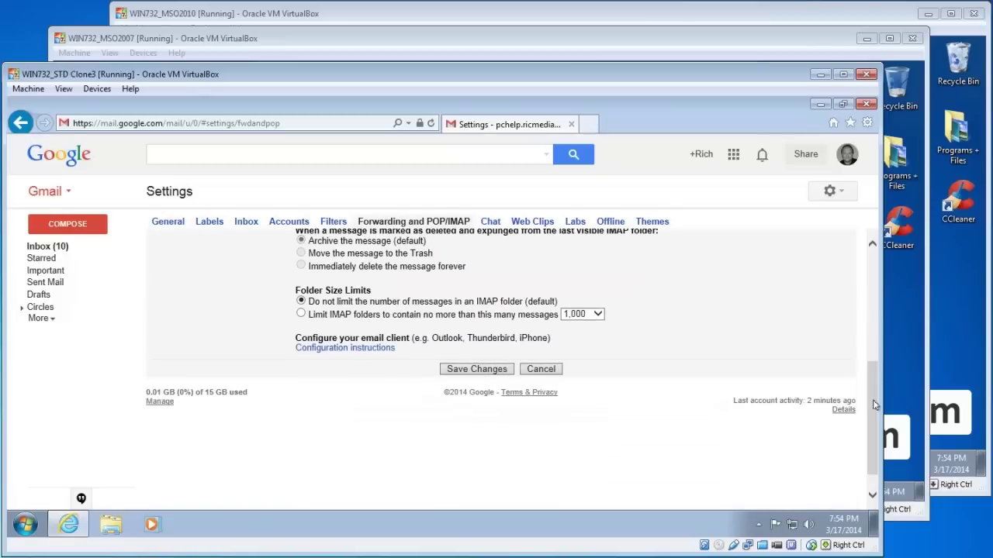
left_click(489, 371)
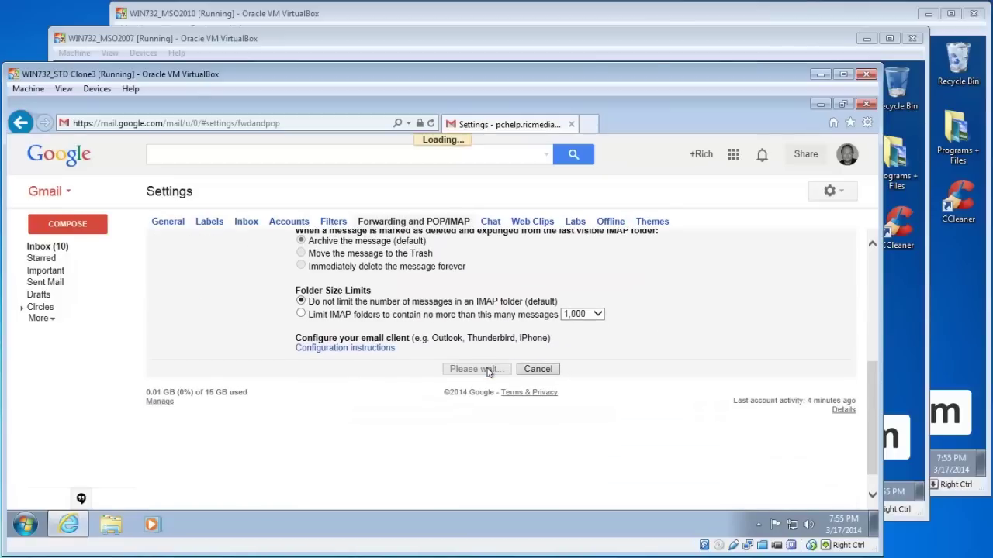
left_click(78, 526)
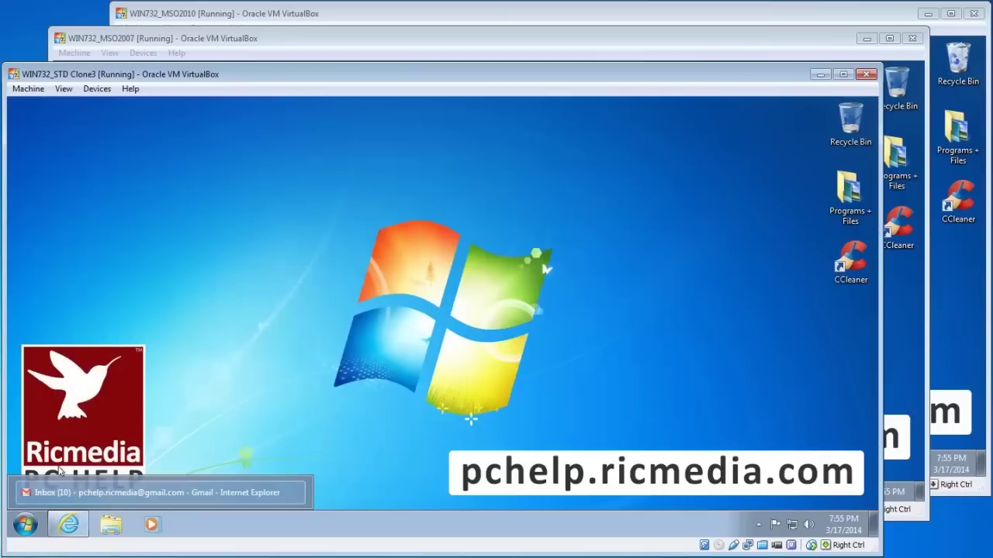
Launch Outlook 2010 and take its startup wizard, set for manual server setup, to Internet E-mail Settings, then switch to WIN732_MSO2007.
left_click(27, 526)
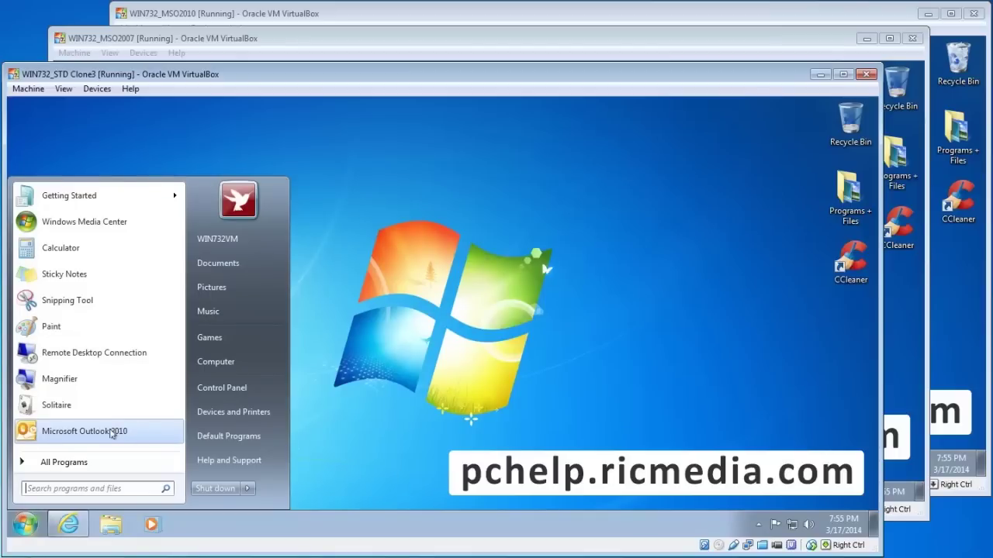
left_click(112, 432)
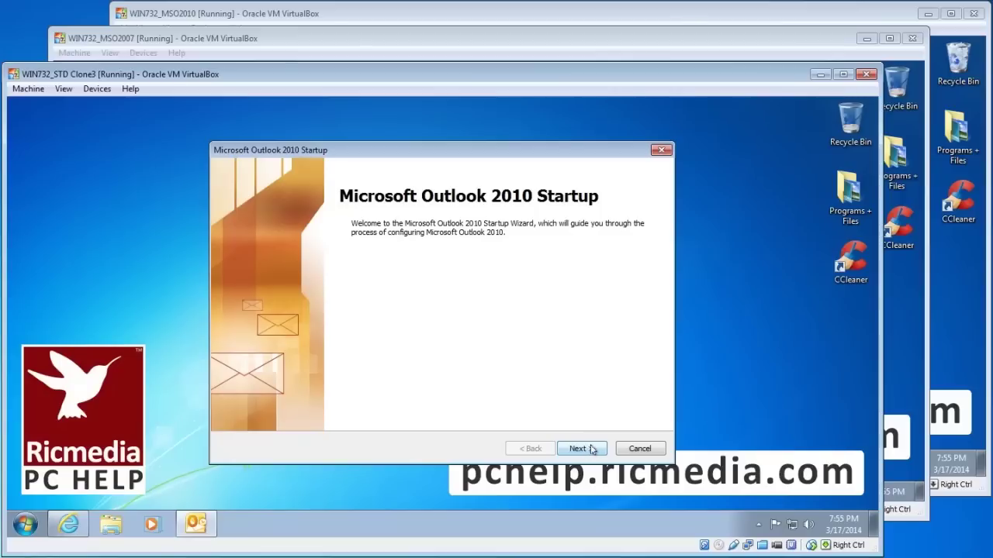
left_click(592, 450)
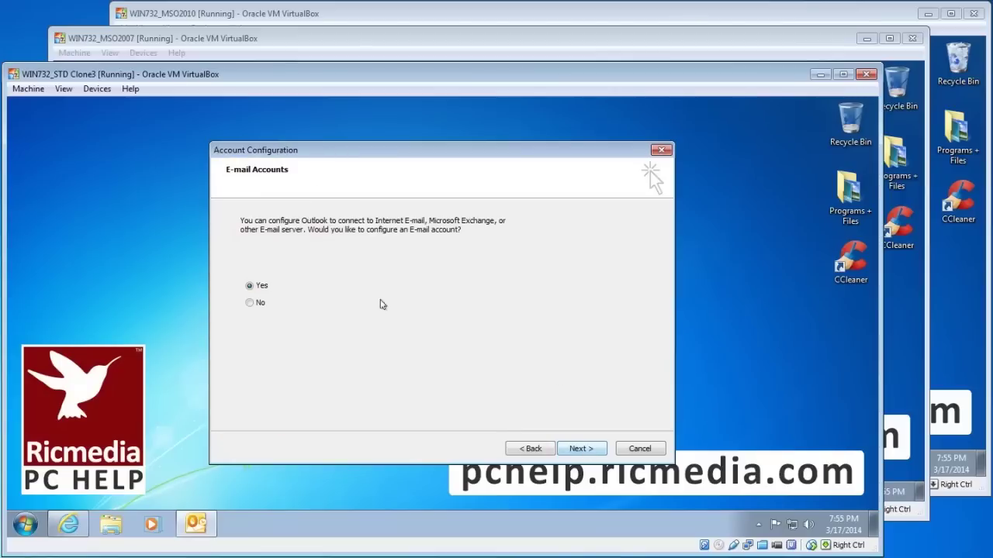
left_click(578, 449)
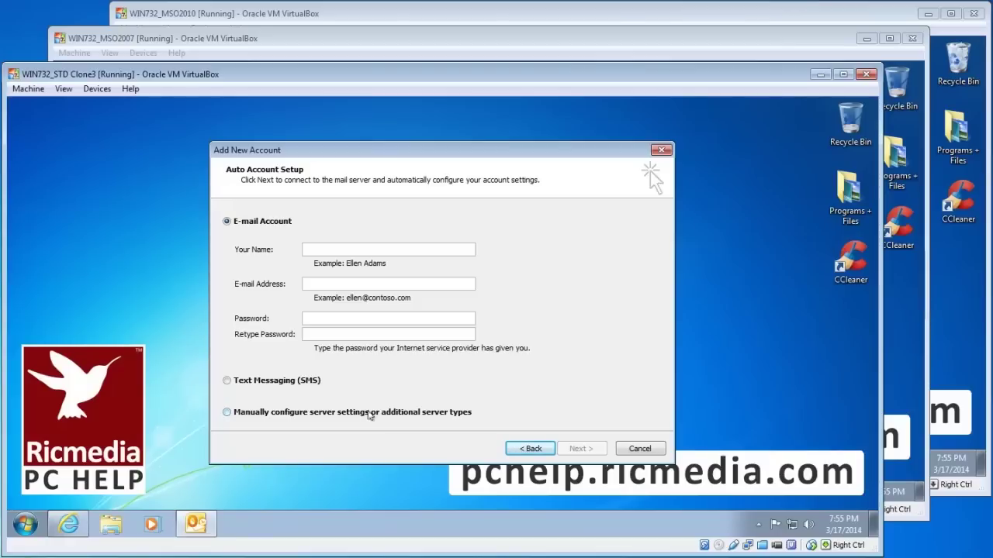
left_click(370, 416)
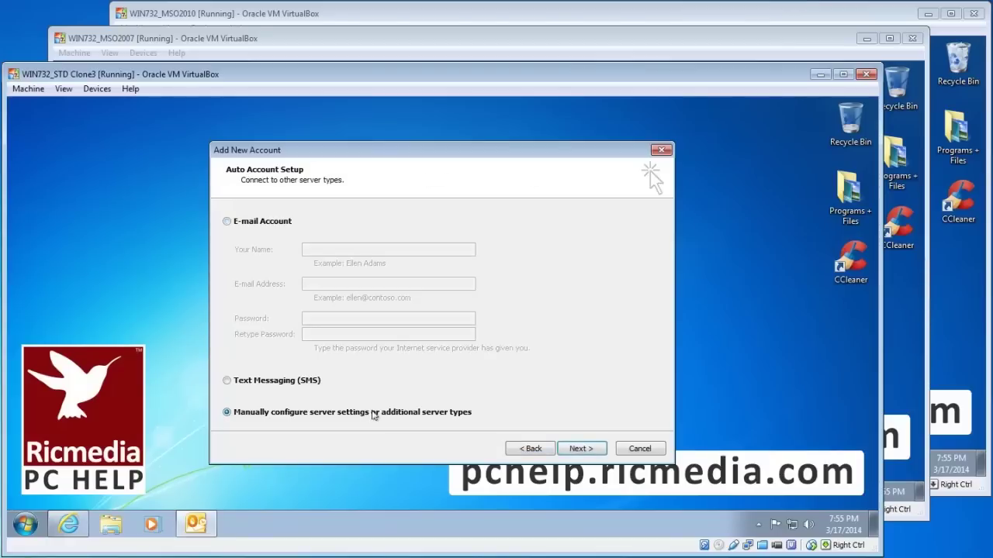
left_click(581, 449)
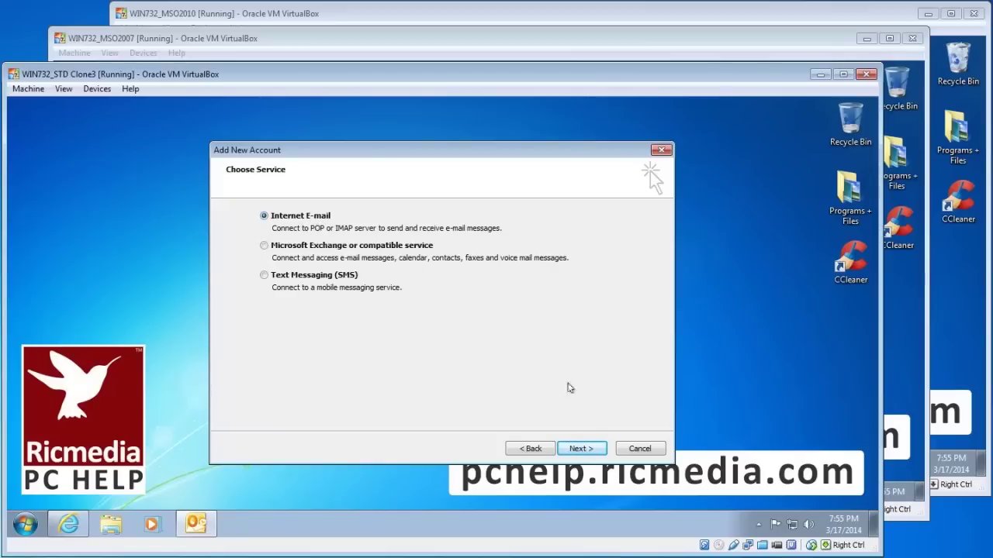
left_click(581, 449)
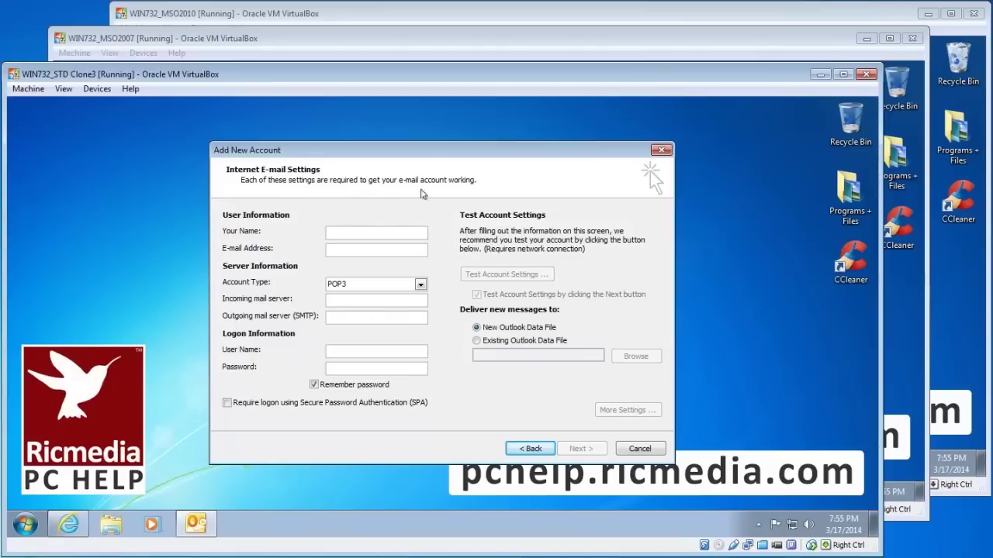
left_click(194, 53)
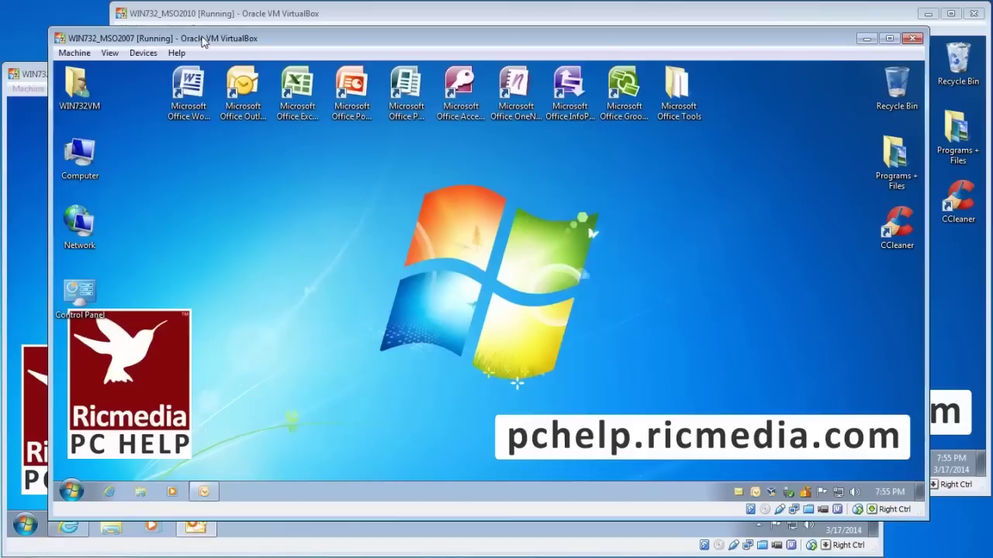
Launch Outlook 2007 and start a new e-mail account from Tools > Account Settings.
double_click(246, 99)
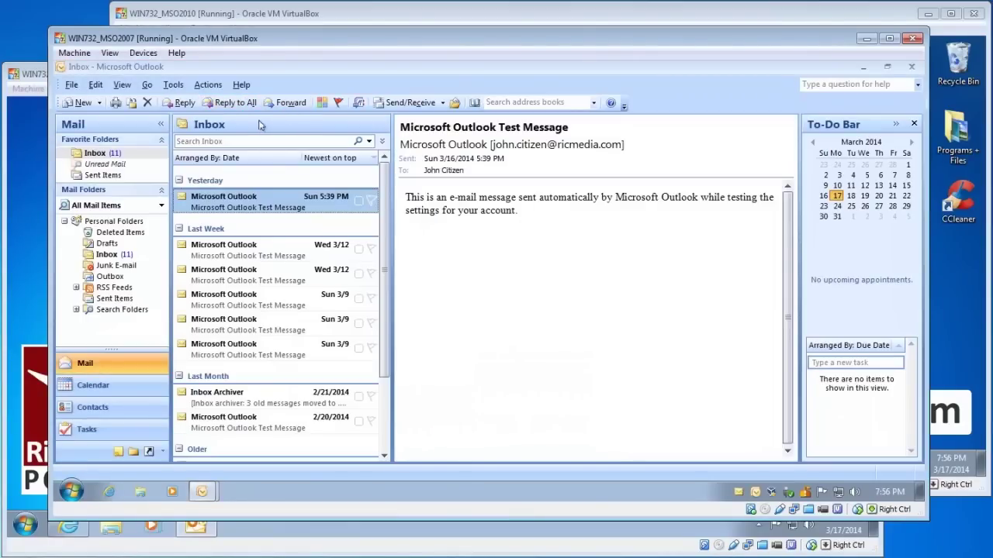
left_click(174, 86)
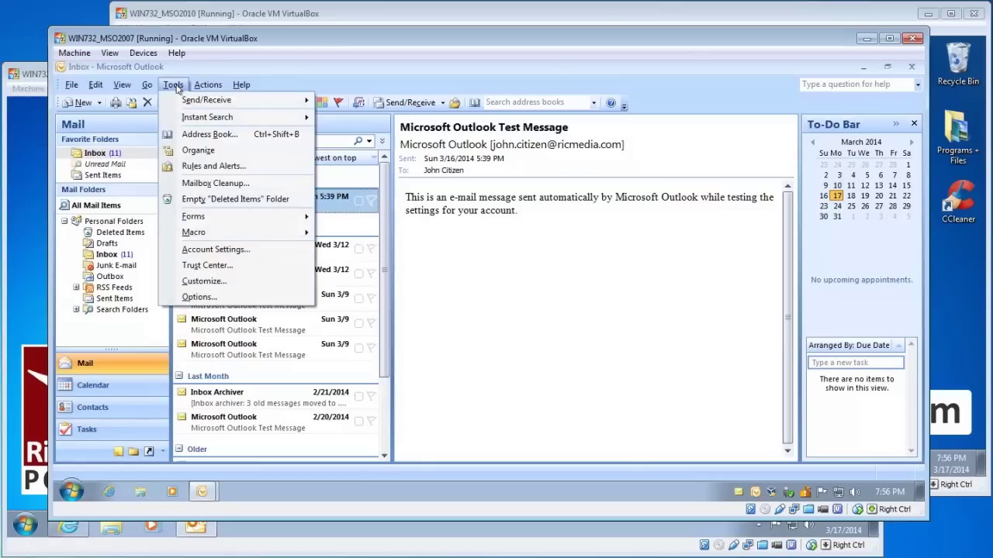
left_click(218, 250)
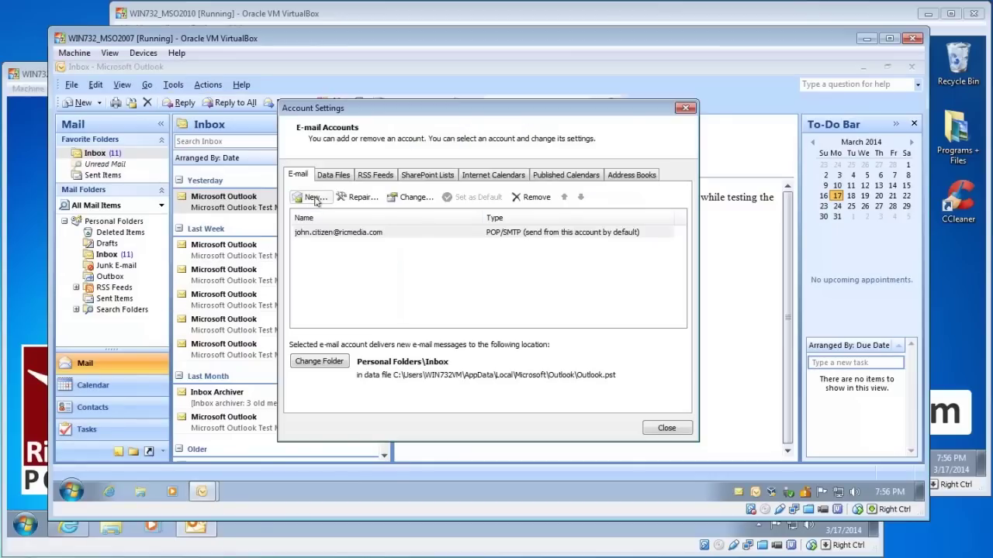
left_click(314, 198)
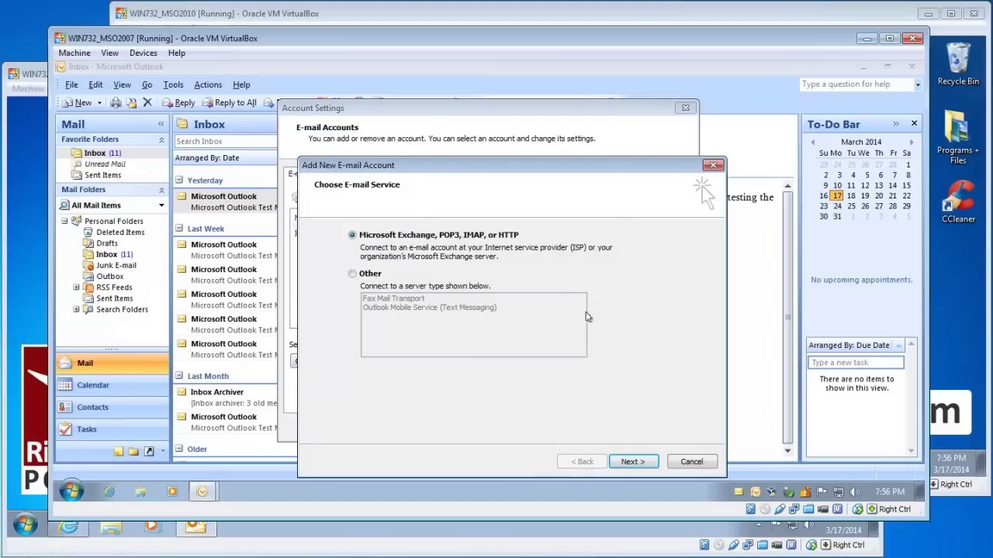
Pick manual server configuration with Internet E-mail, then bring the WIN732_MSO2010 machine forward.
left_click(638, 463)
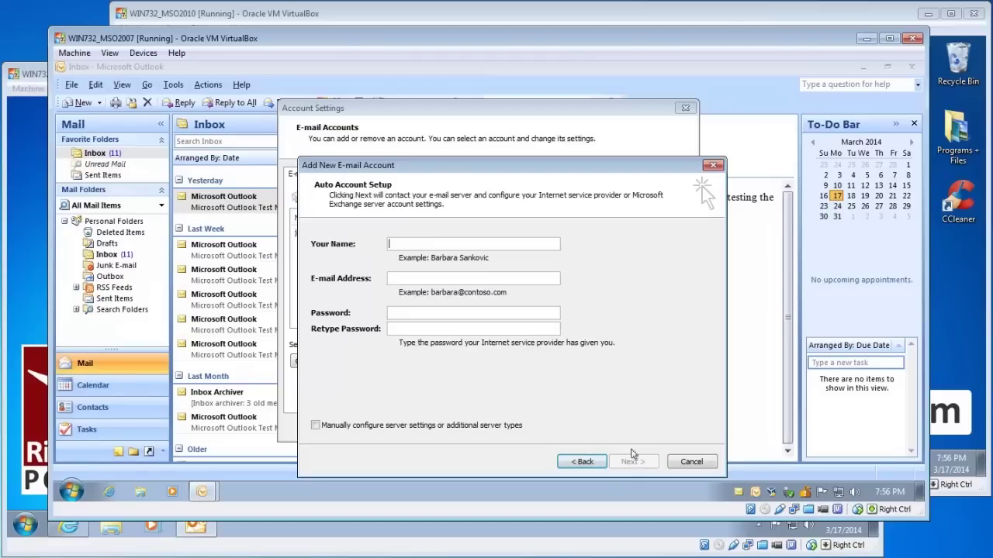
left_click(485, 427)
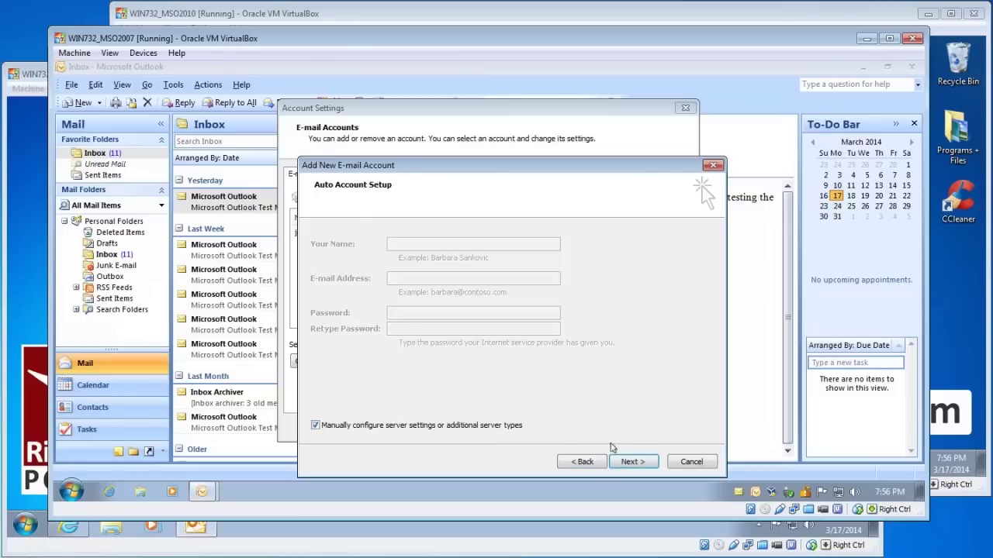
left_click(634, 462)
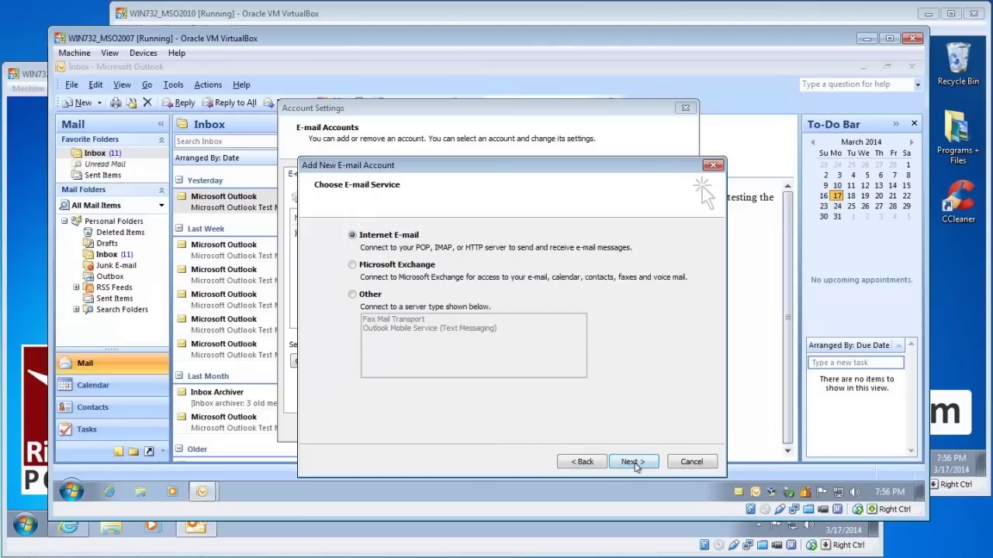
left_click(633, 463)
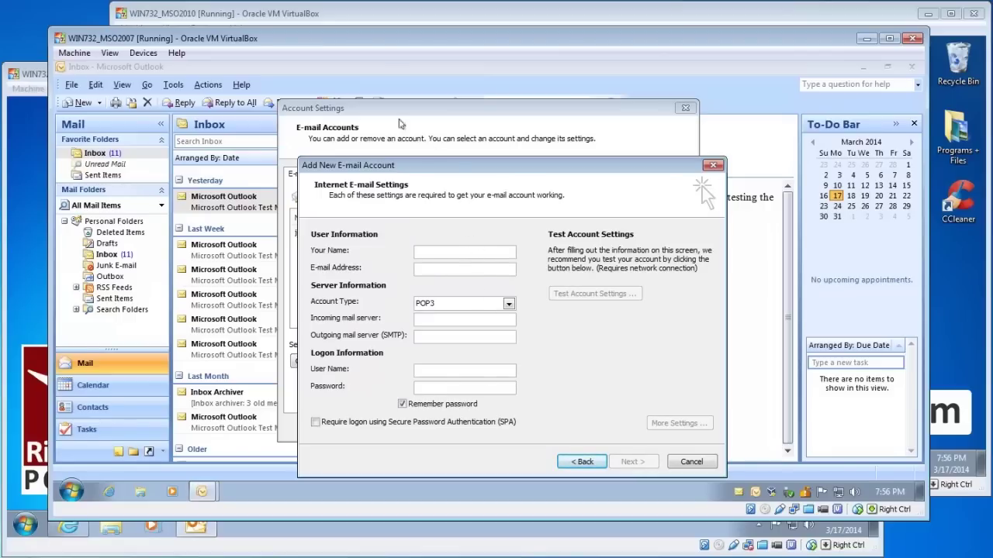
left_click(348, 15)
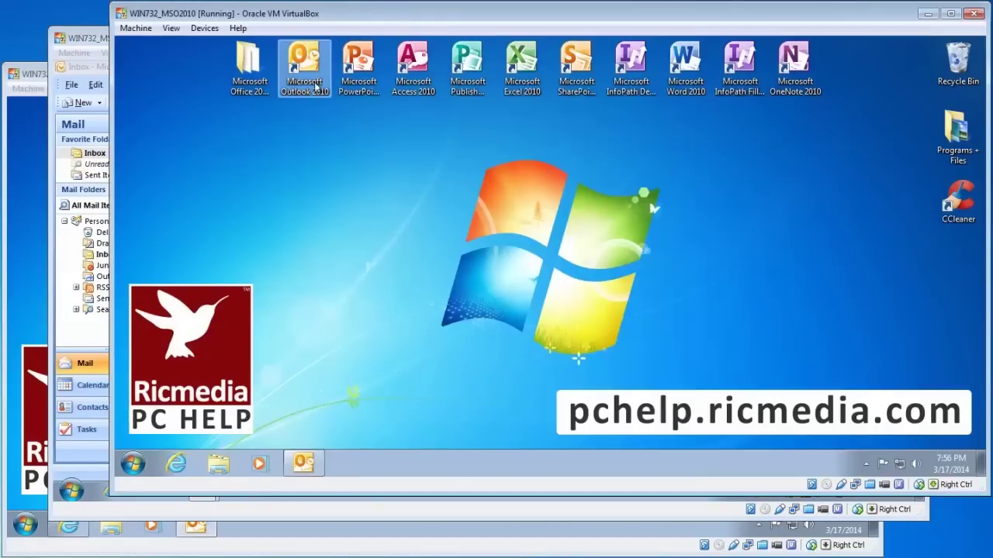
Launch Outlook 2010, choose Add Account under File > Info, and select manual setup with Internet E-mail.
double_click(305, 74)
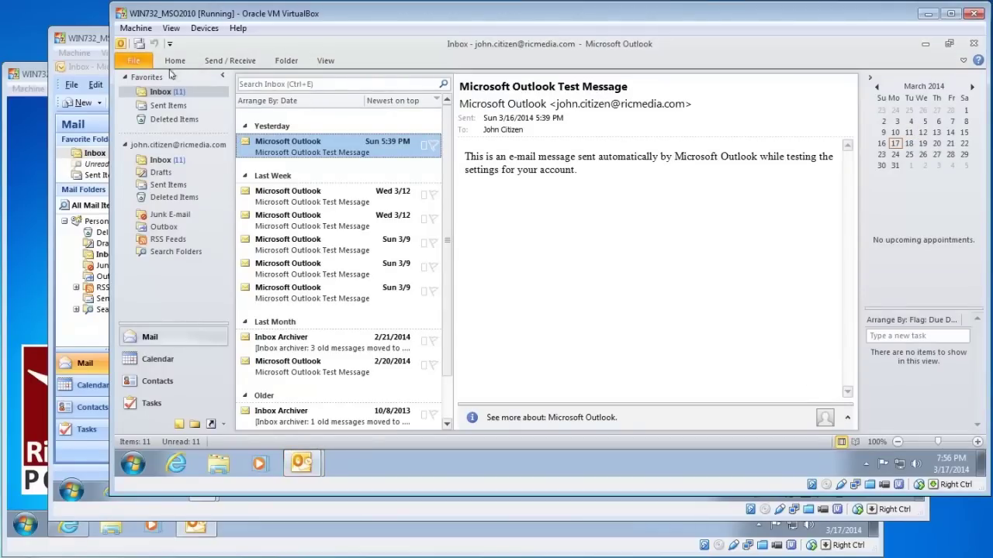
left_click(135, 62)
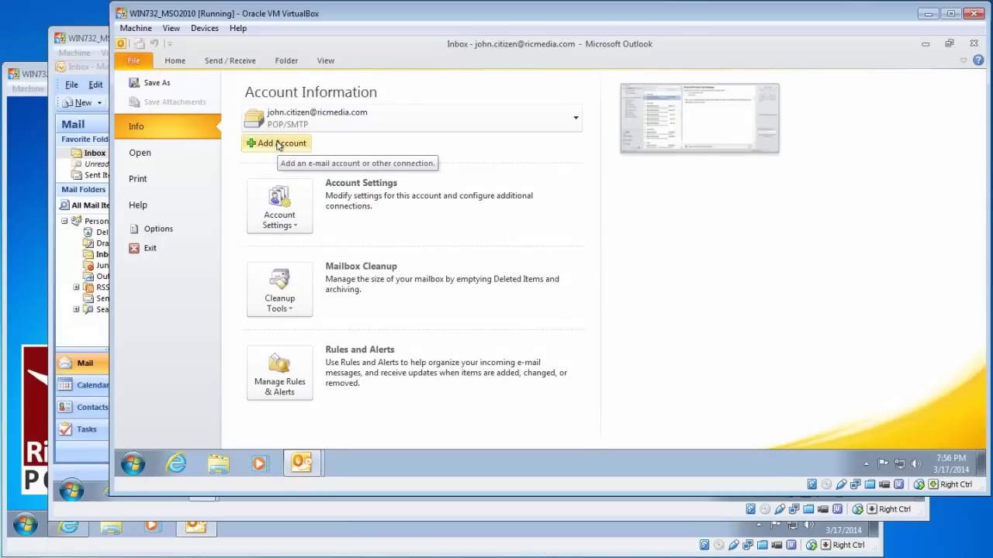
left_click(279, 144)
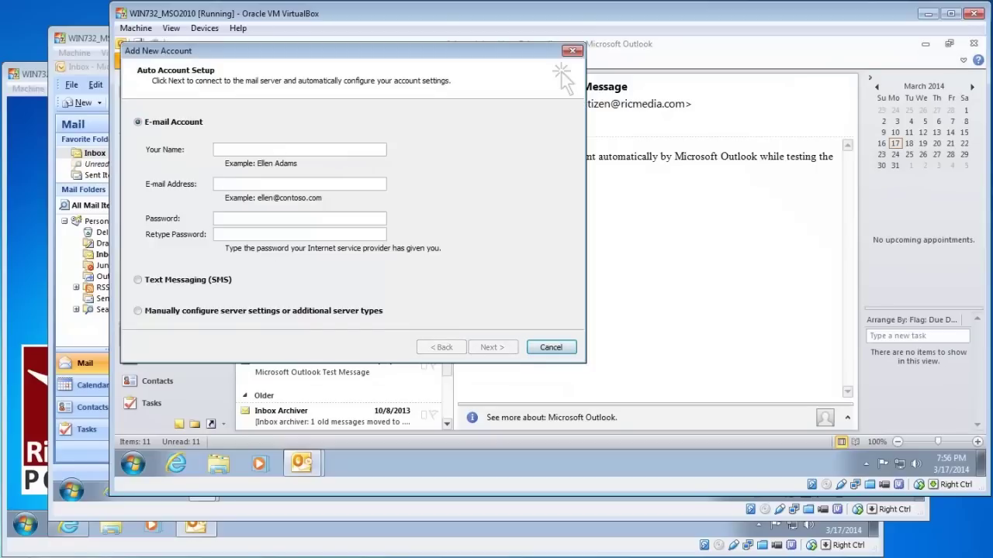
left_click(236, 312)
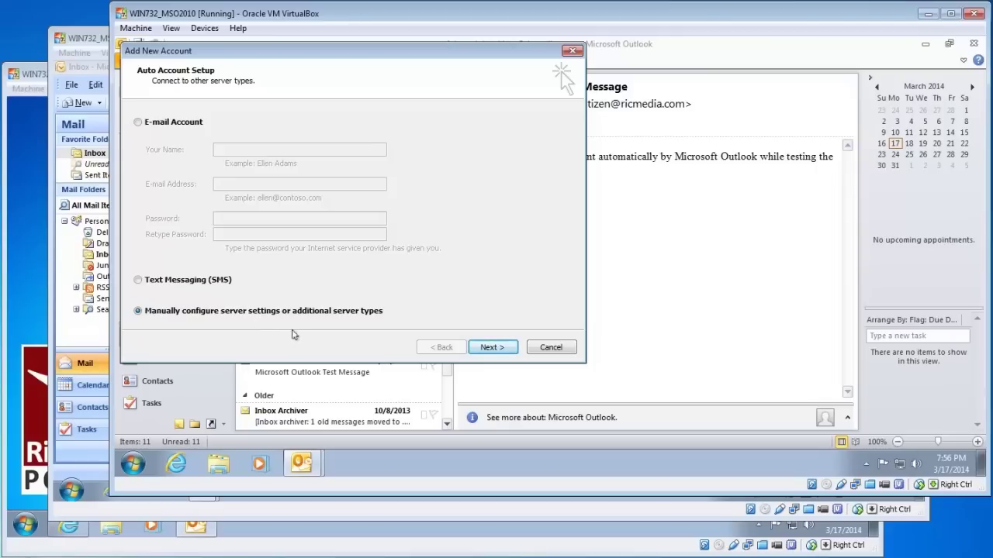
left_click(494, 347)
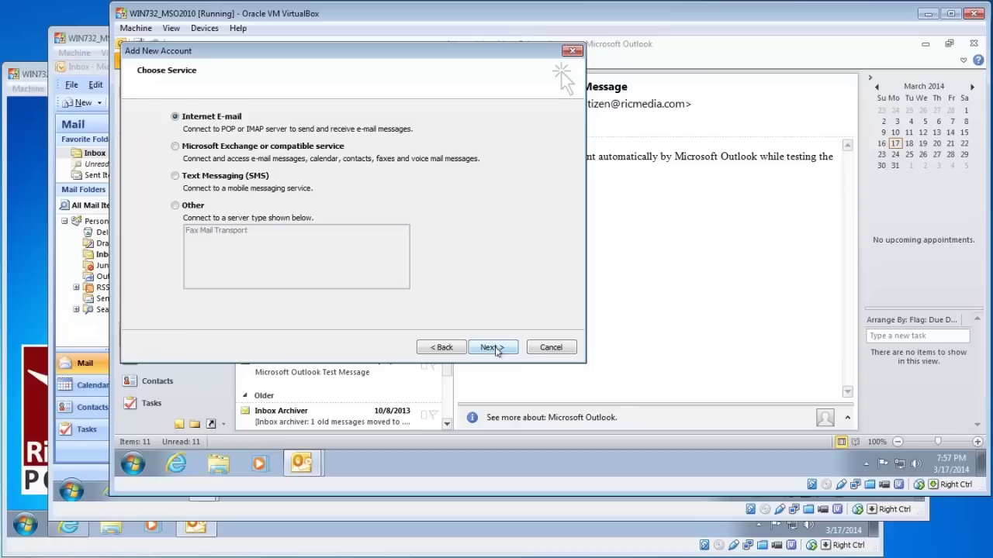
left_click(494, 347)
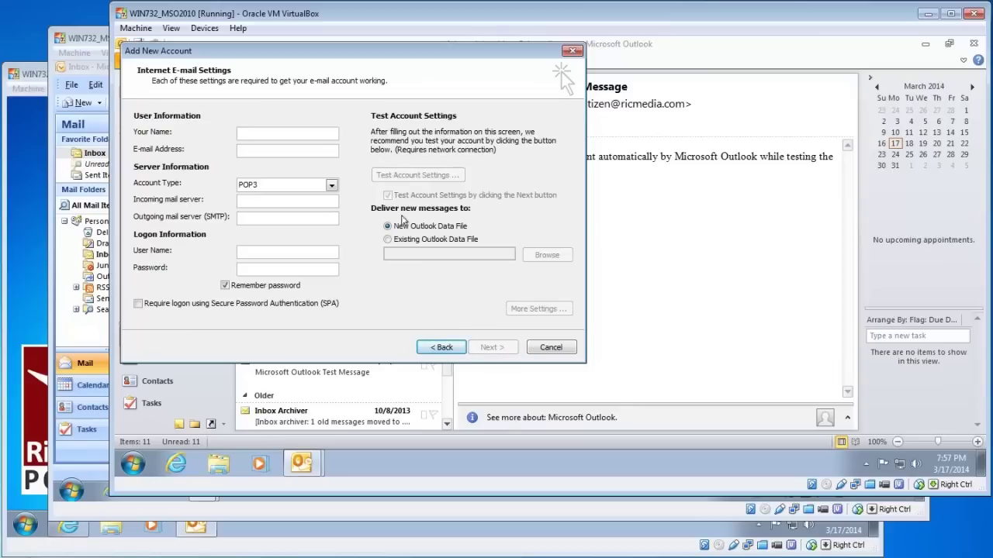
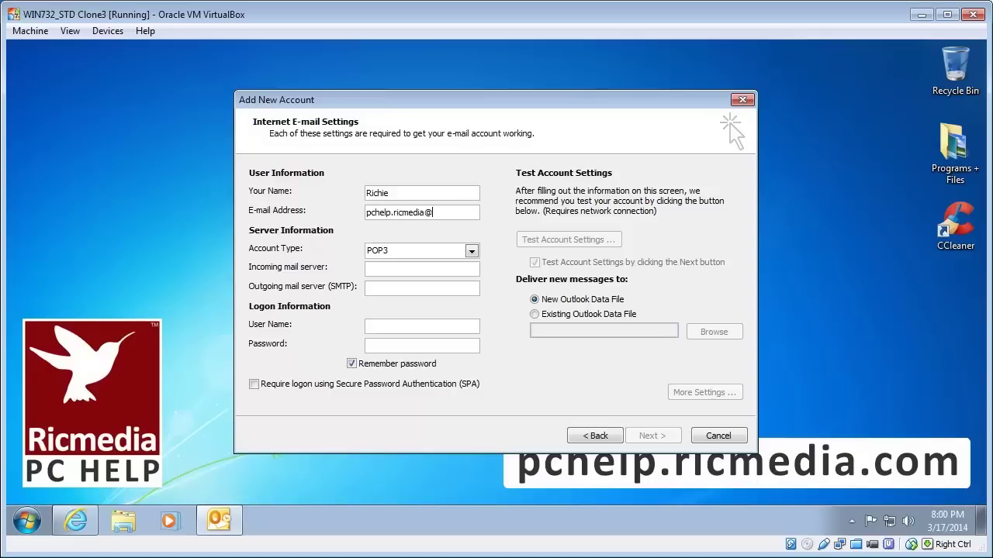
Enter the Gmail e-mail address and keep POP3 as the account type.
left_click(454, 254)
left_click(454, 255)
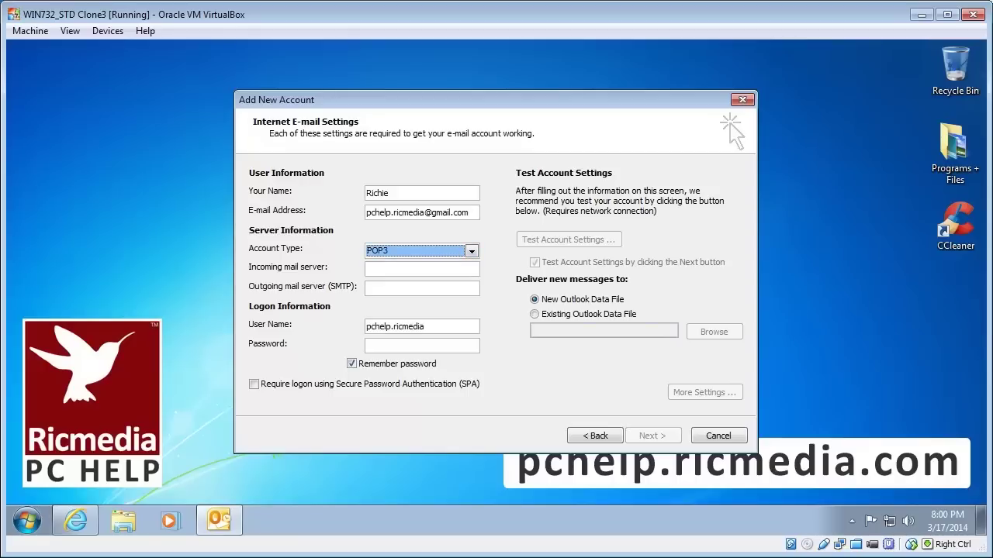
left_click(422, 269)
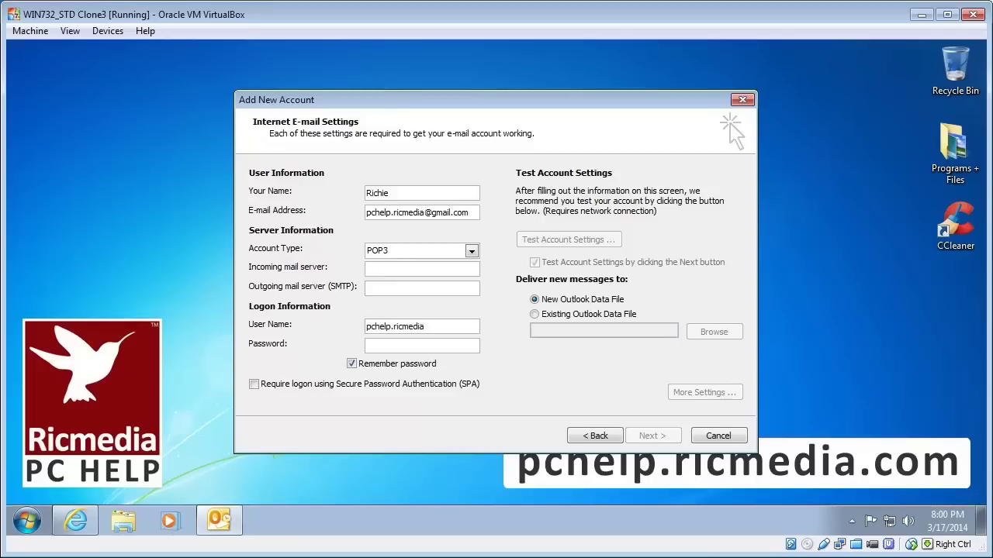
type("pop")
type(".gmail")
type(".com")
type("smtp")
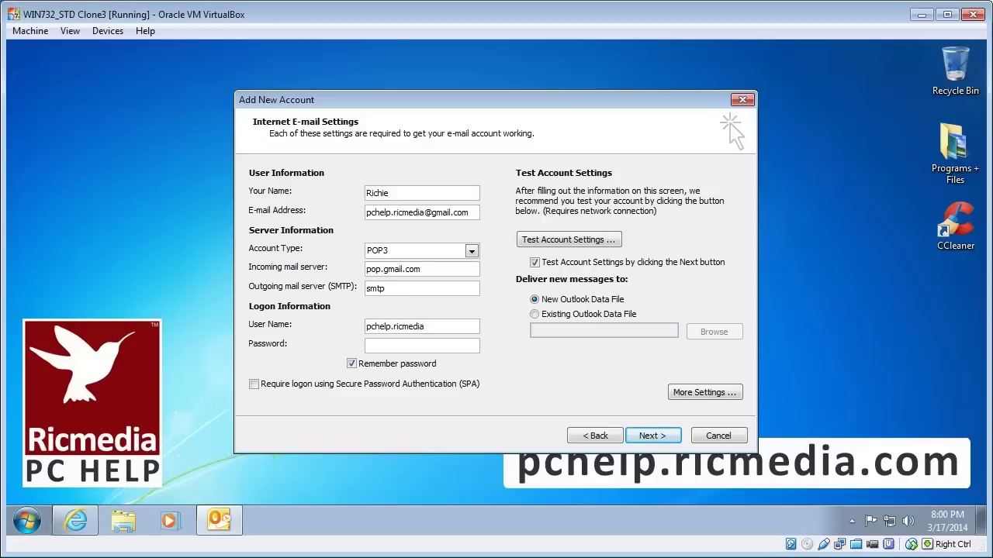
type(".gmail.com")
key("Tab")
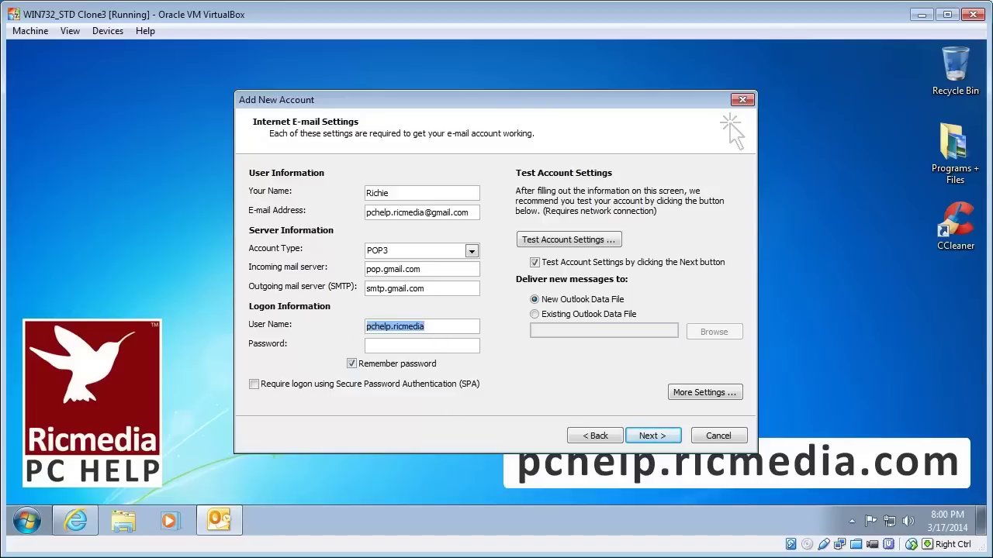
left_click(435, 327)
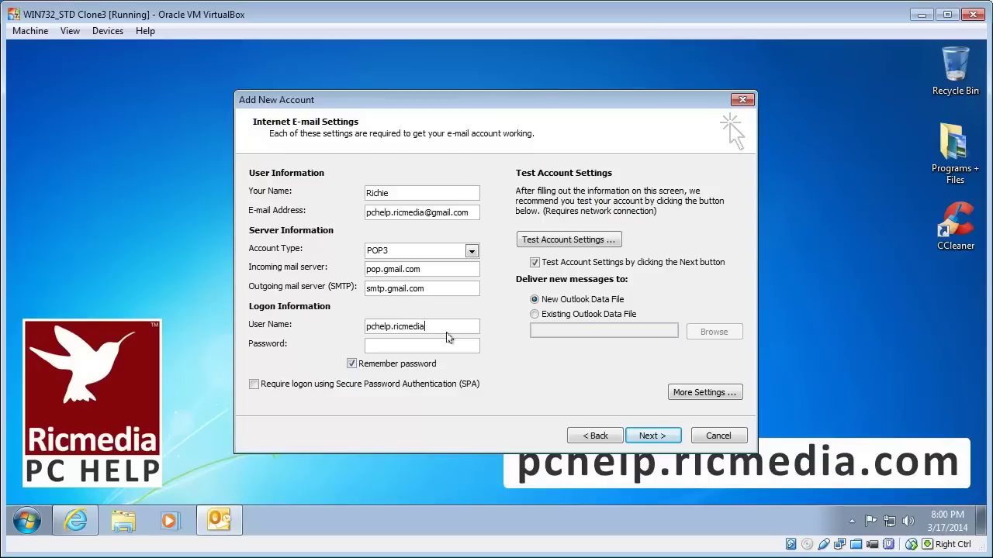
type("@gmail.com")
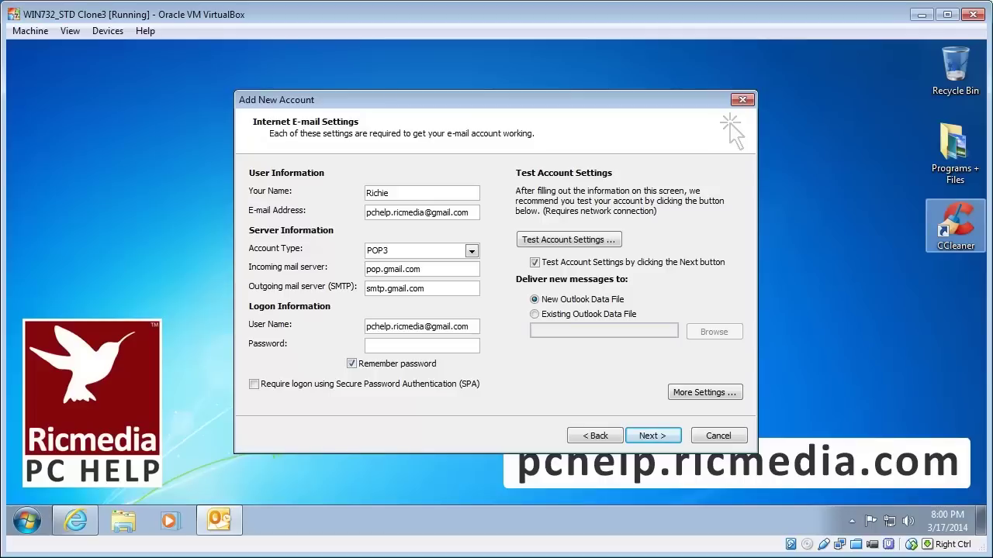
left_click(422, 346)
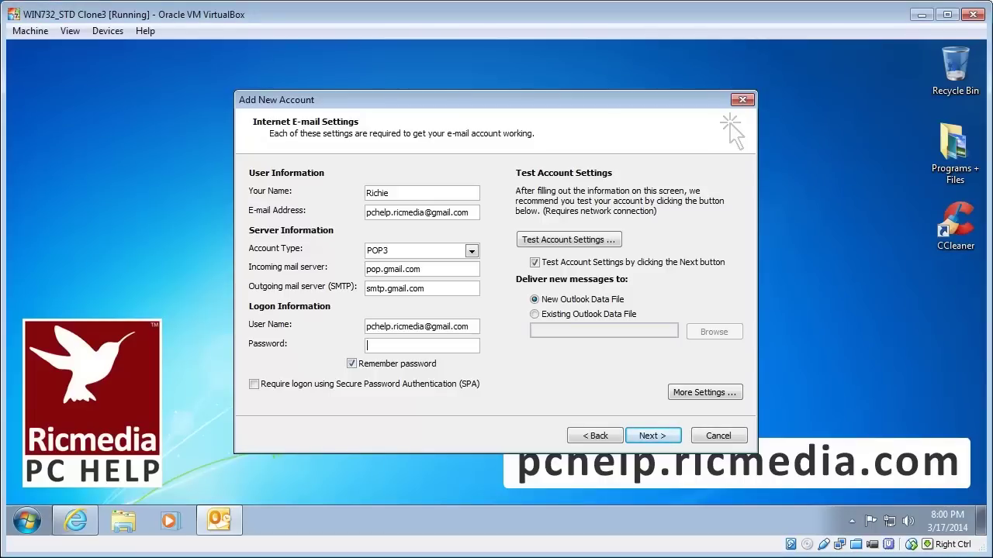
Paste the account password into the Password box and open More Settings.
key("ctrl+v")
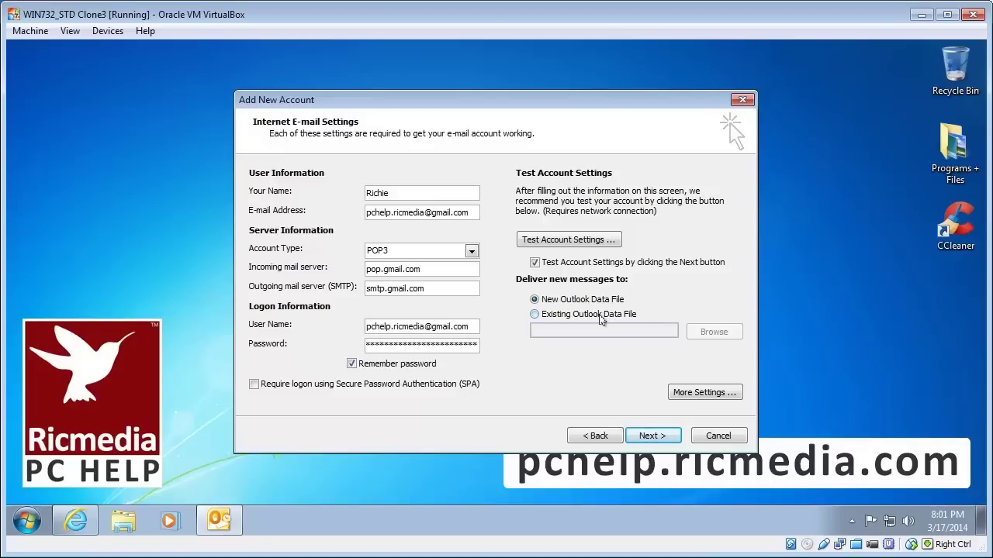
left_click(702, 393)
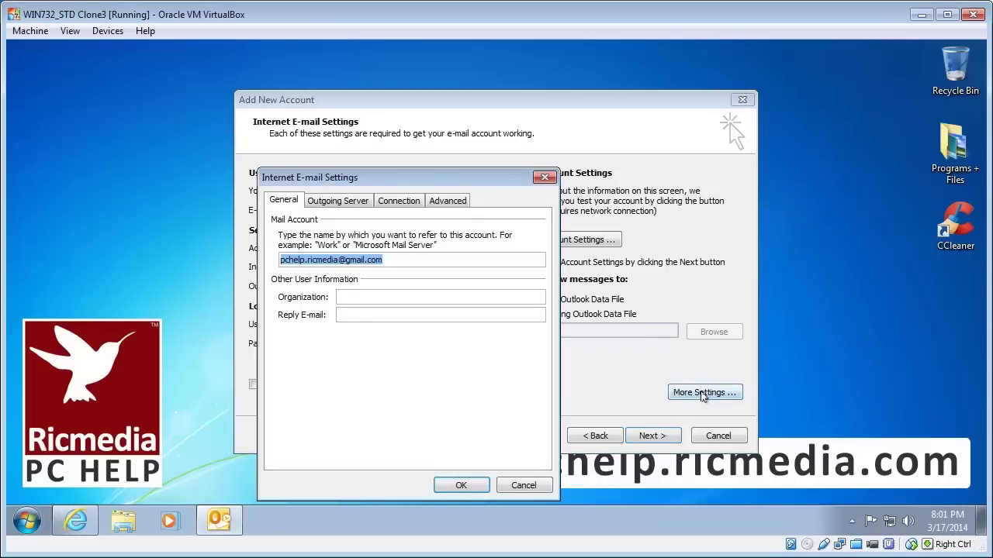
Tick 'My outgoing server (SMTP) requires authentication' and view the Advanced port settings.
left_click(338, 203)
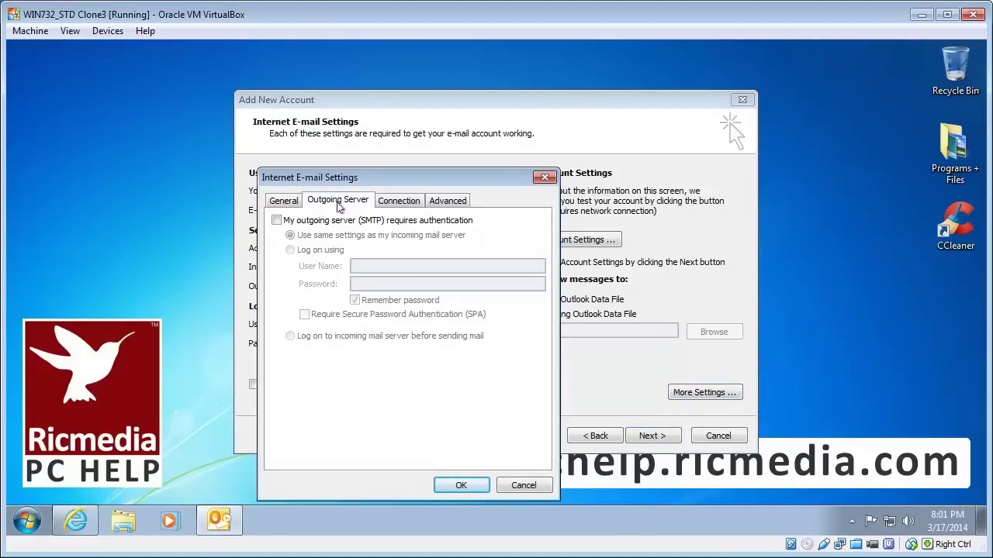
left_click(325, 224)
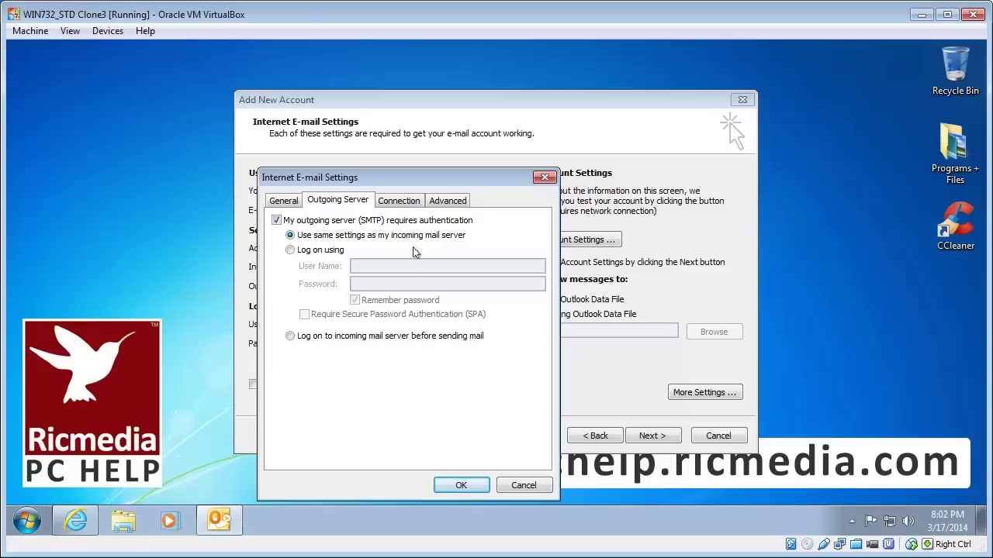
left_click(399, 202)
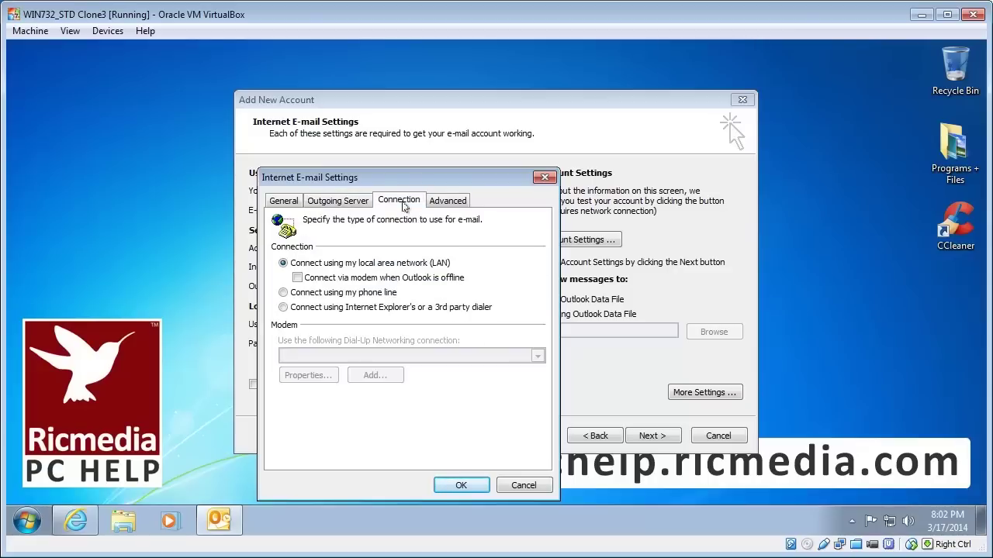
left_click(447, 201)
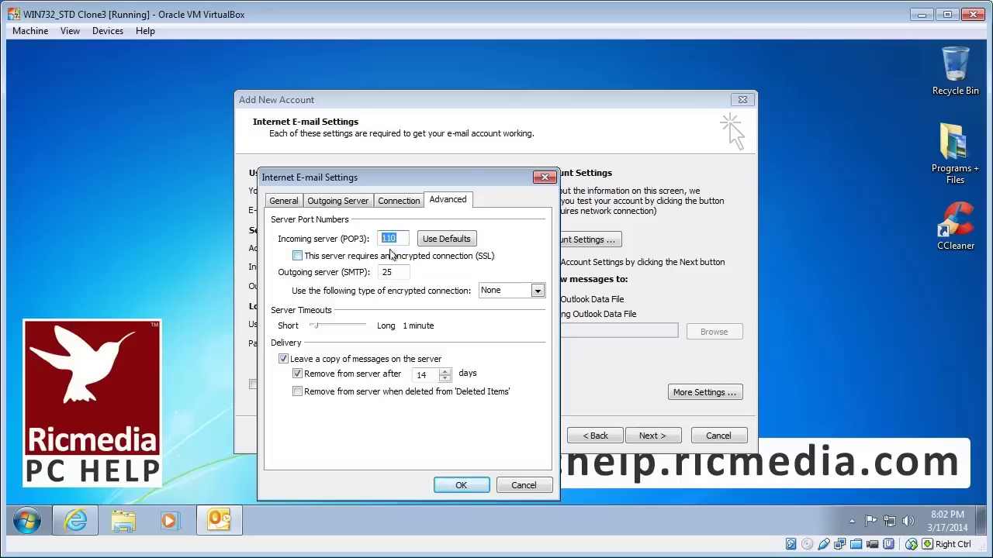
Use SSL on POP3 port 995, SMTP port 587 with Auto encryption, and confirm with OK.
left_click(392, 256)
left_click_drag(398, 238, 380, 238)
double_click(386, 273)
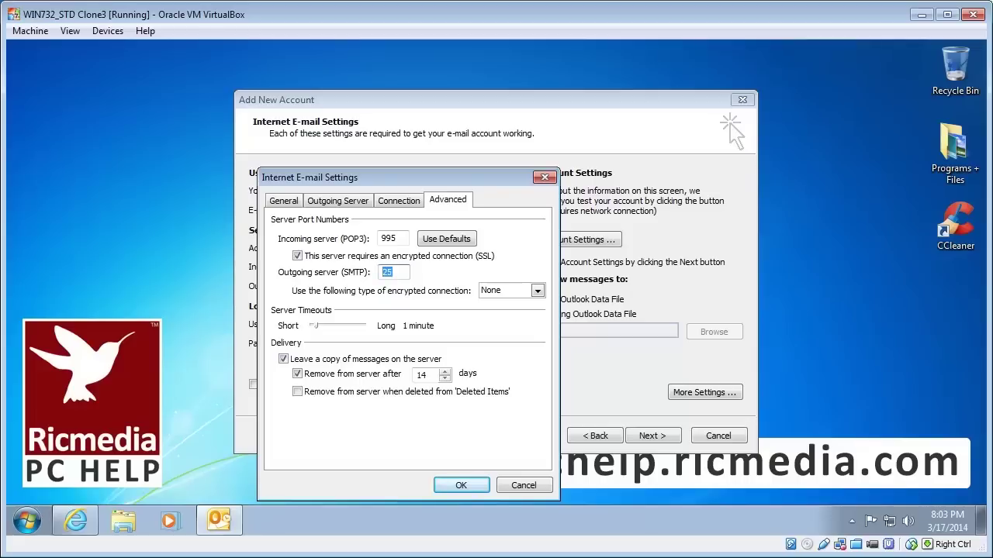
type("587")
left_click(536, 290)
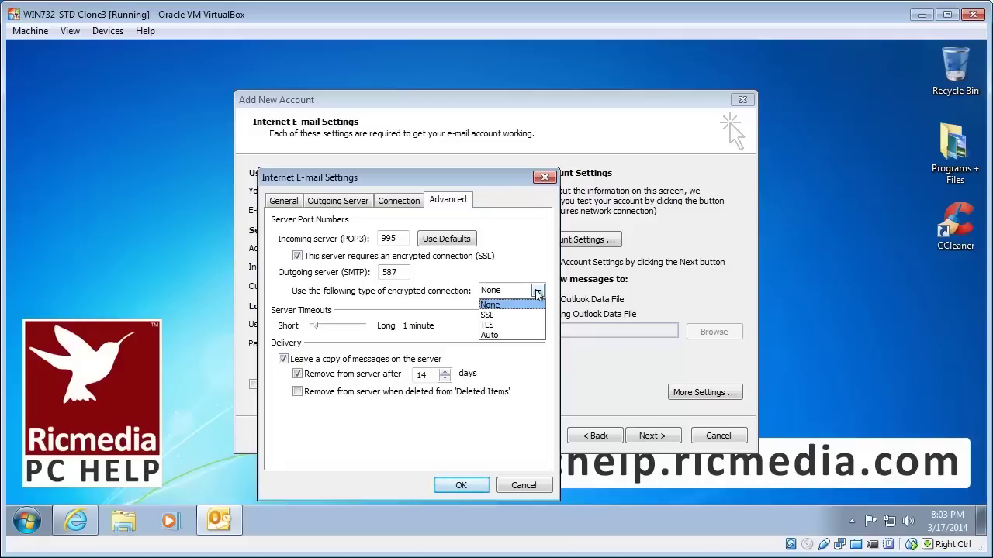
left_click(522, 335)
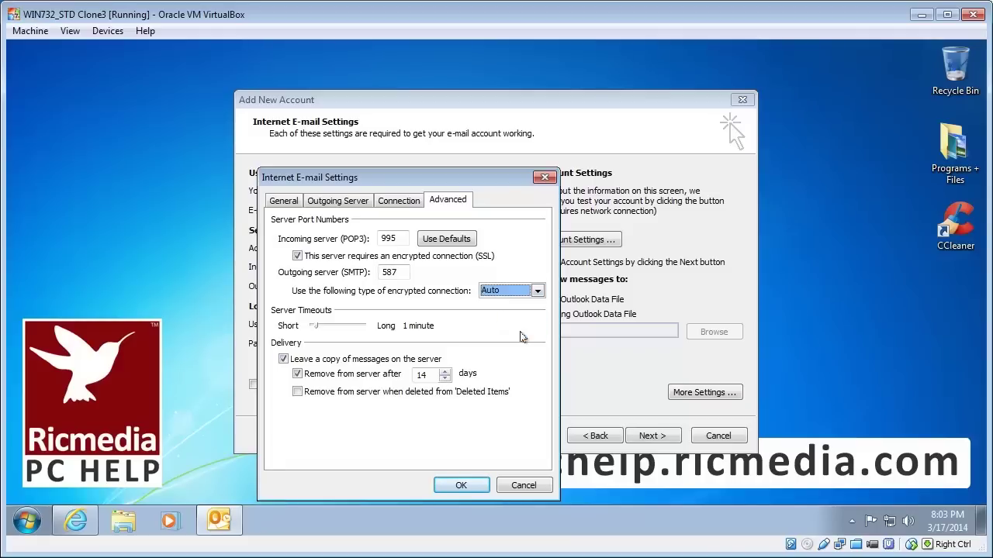
left_click(460, 486)
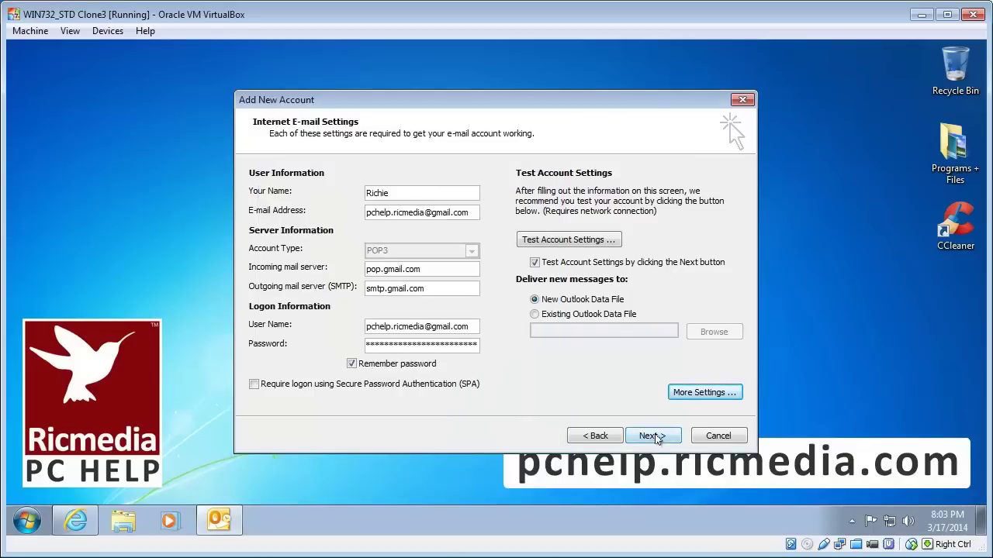
Run Test Account Settings until POP3 logon and the test e-mail succeed, then close it.
left_click(656, 439)
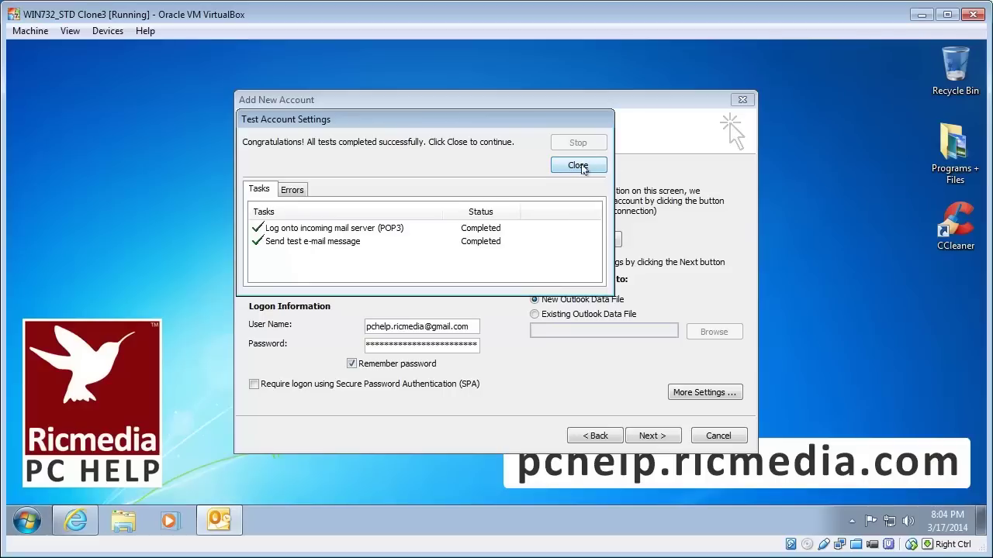
left_click(579, 166)
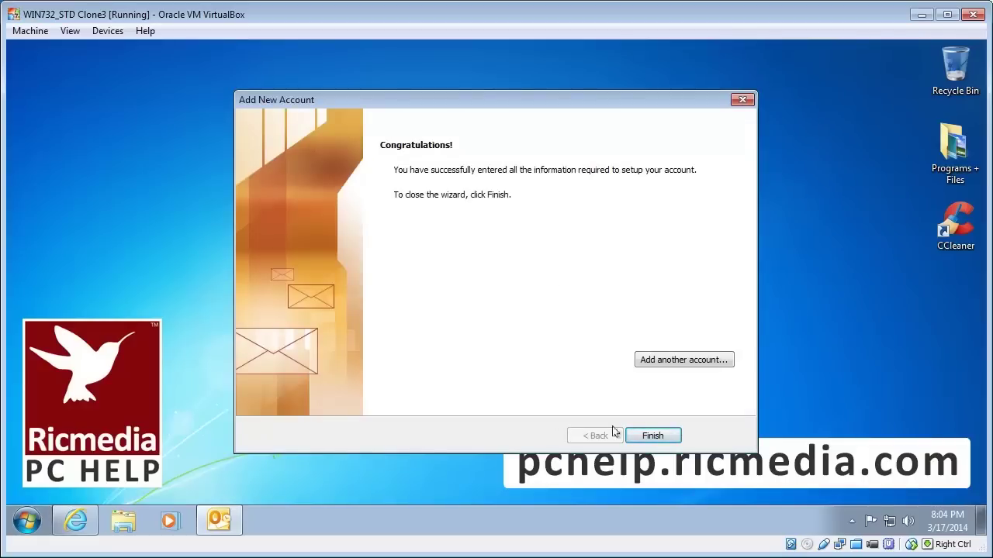
Finish the wizard and accept making Outlook the default e-mail program.
left_click(653, 436)
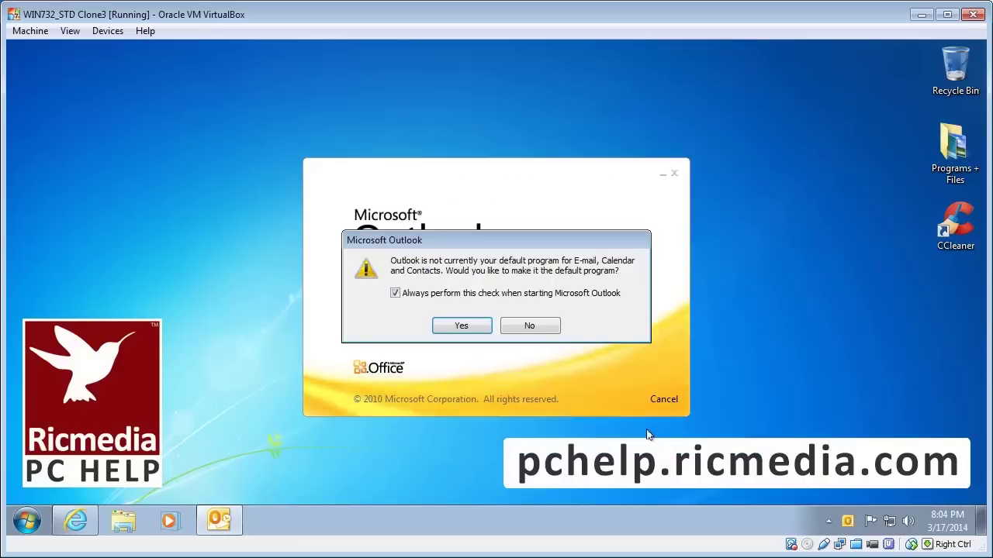
left_click(463, 325)
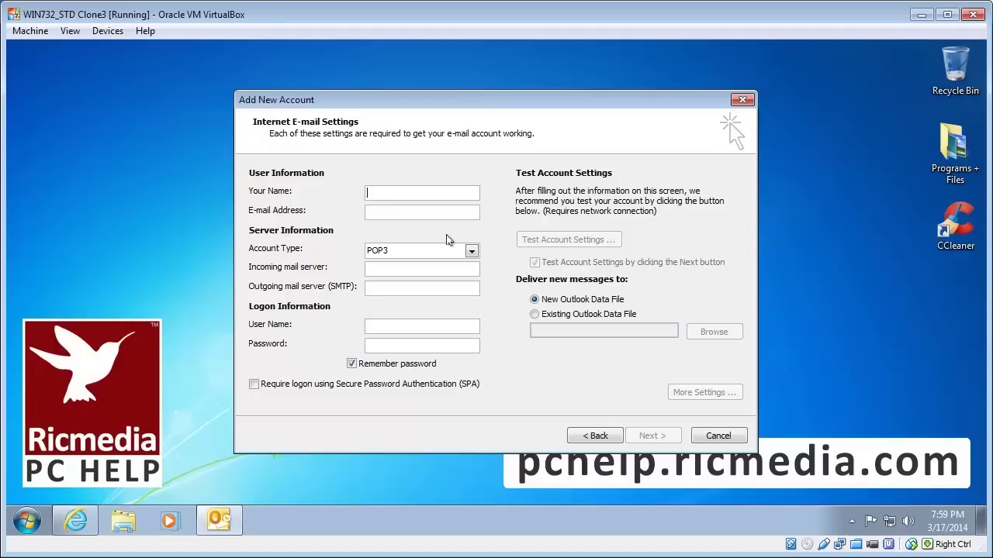
Complete the Gmail address, keep POP3, and enter pop.gmail.com and smtp.gmail.com servers.
type("Ric")
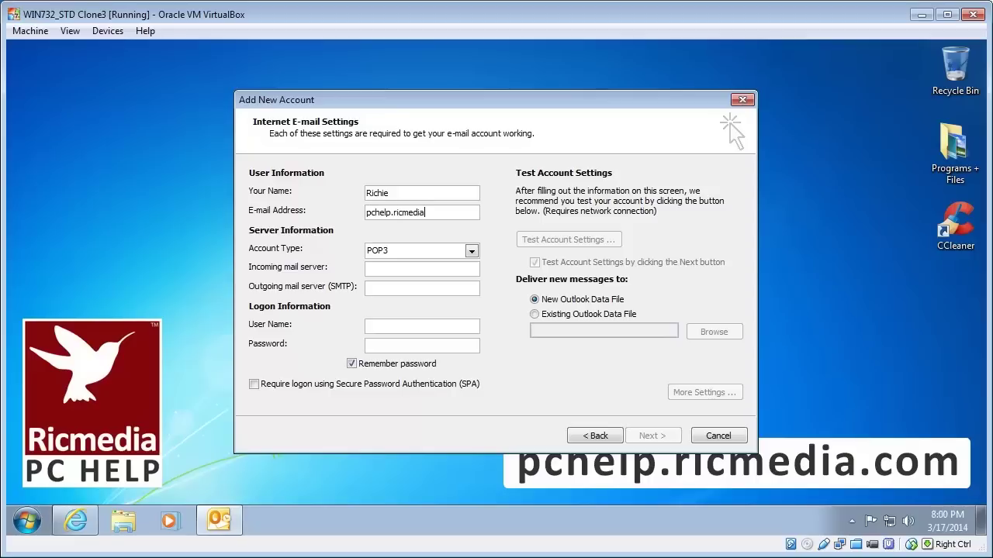
left_click(454, 253)
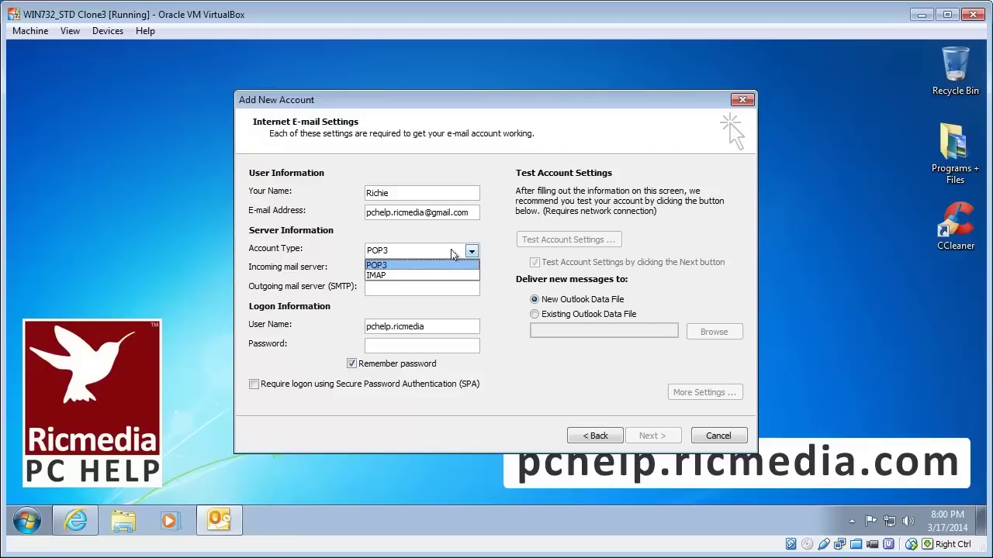
left_click(454, 255)
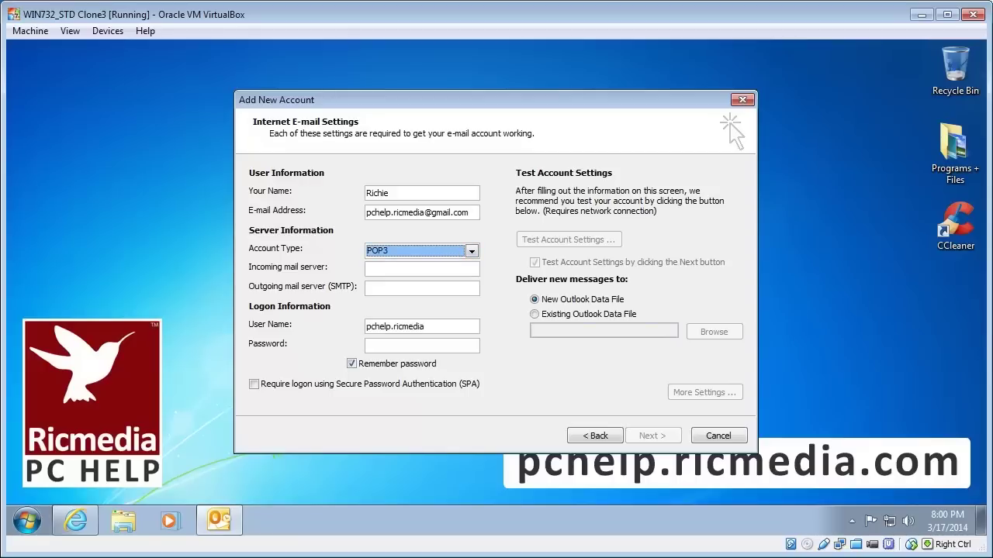
left_click(422, 268)
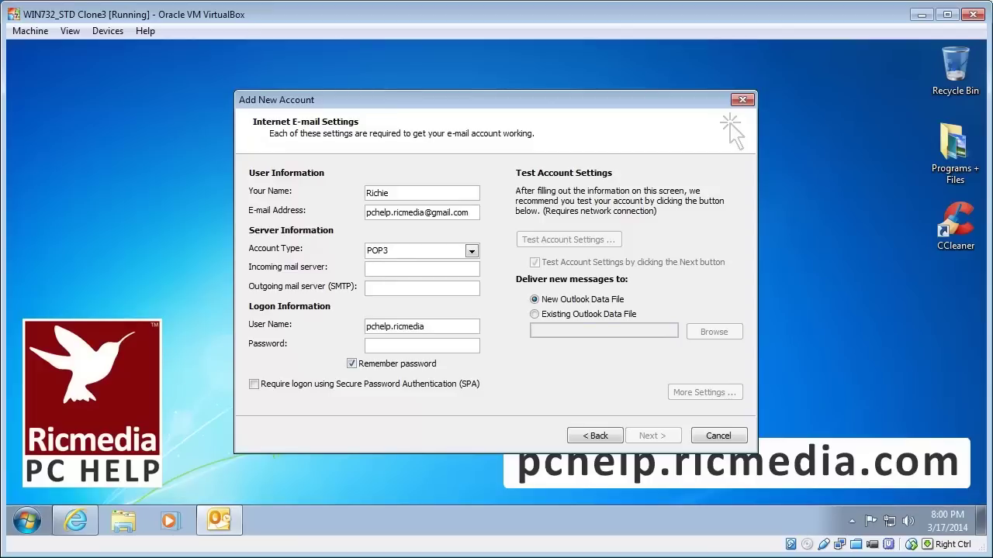
type("pop.gma")
type("smtp.gmail.com")
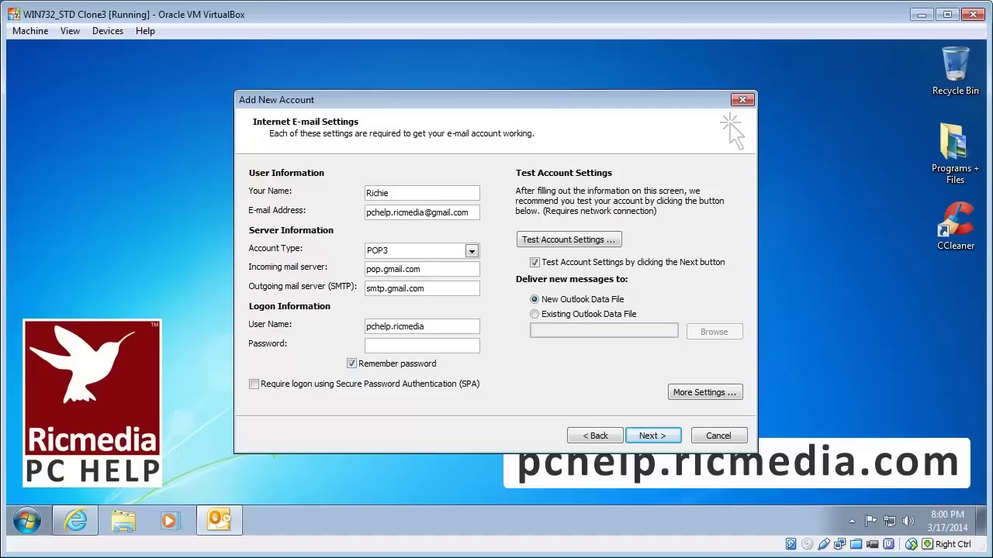
key("Tab")
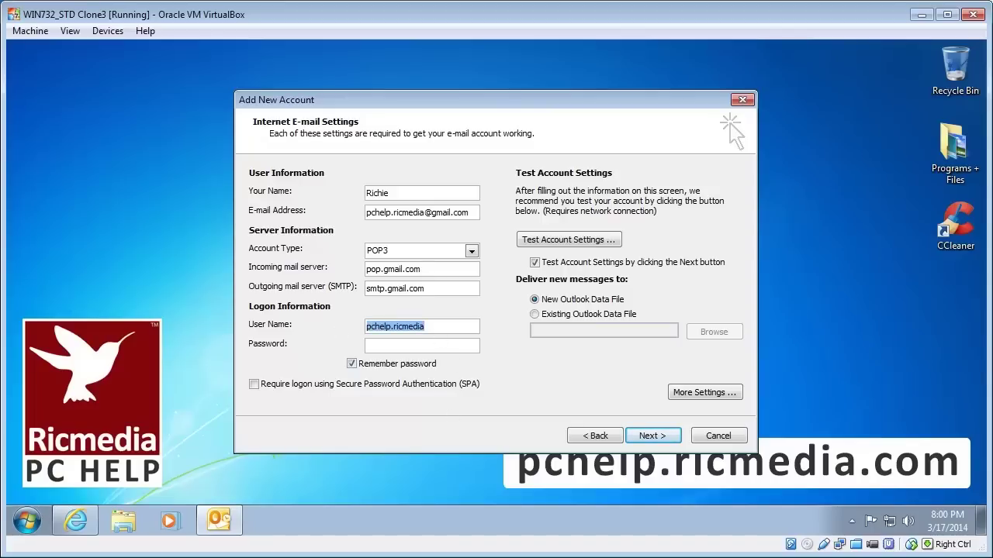
left_click(425, 327)
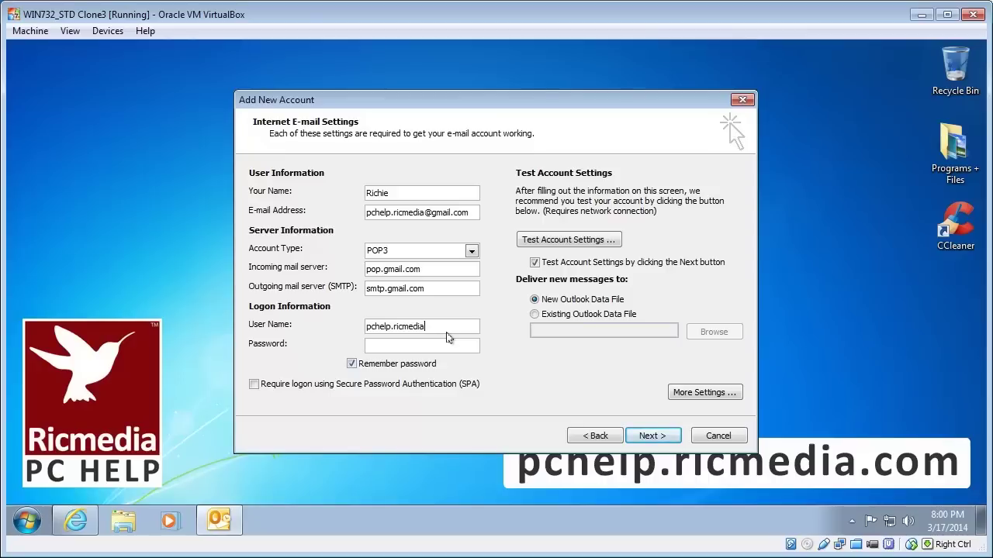
type("@gmail.com")
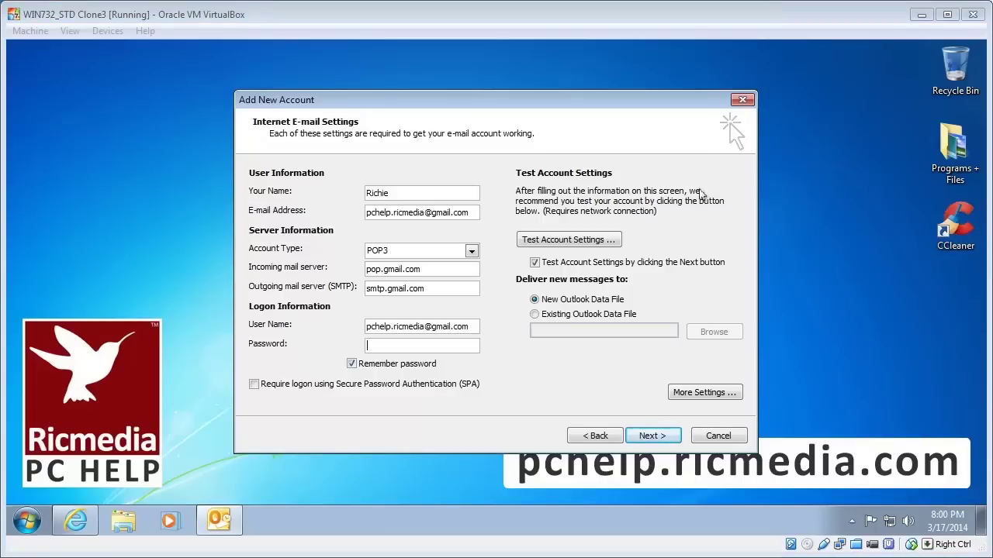
key("ctrl+v")
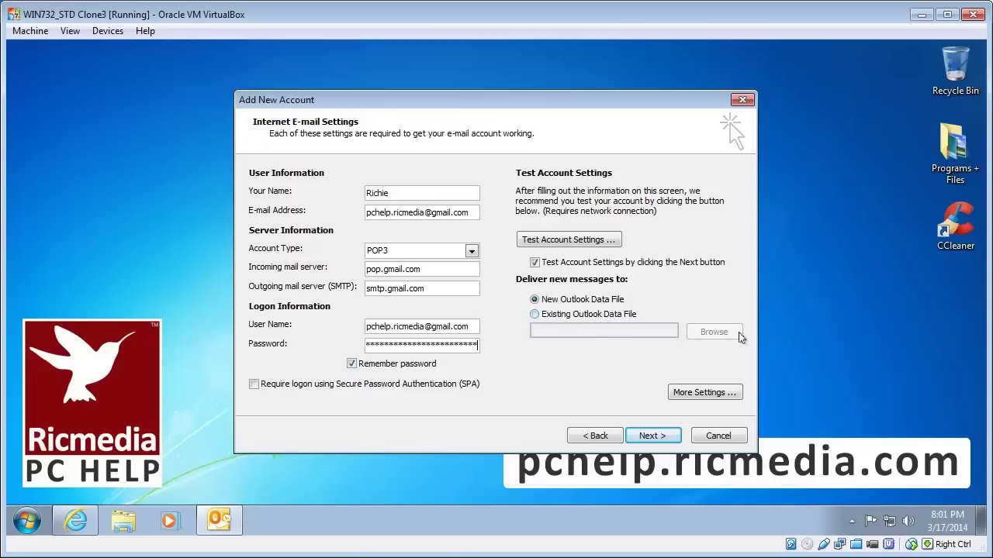
In More Settings, require SMTP authentication and view the Advanced port settings.
left_click(702, 393)
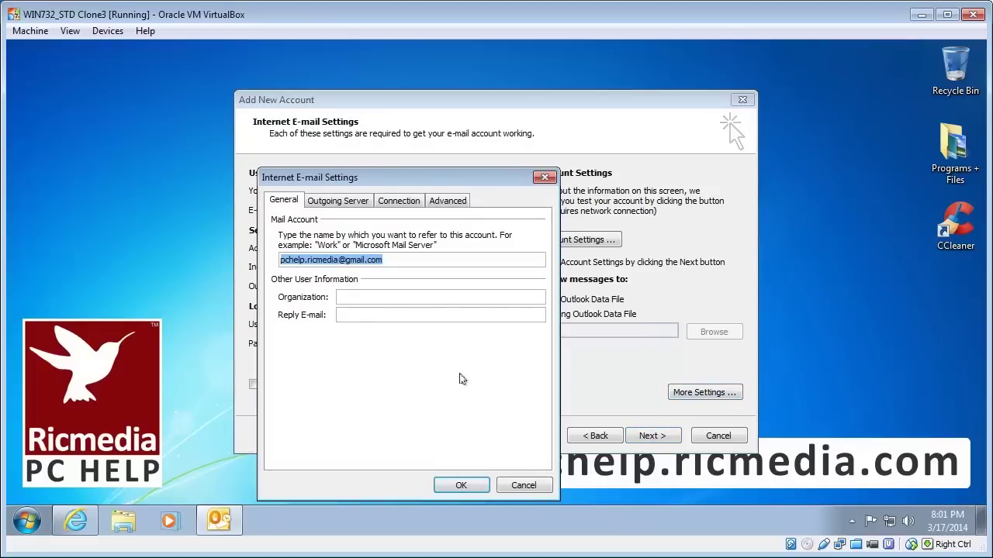
left_click(338, 203)
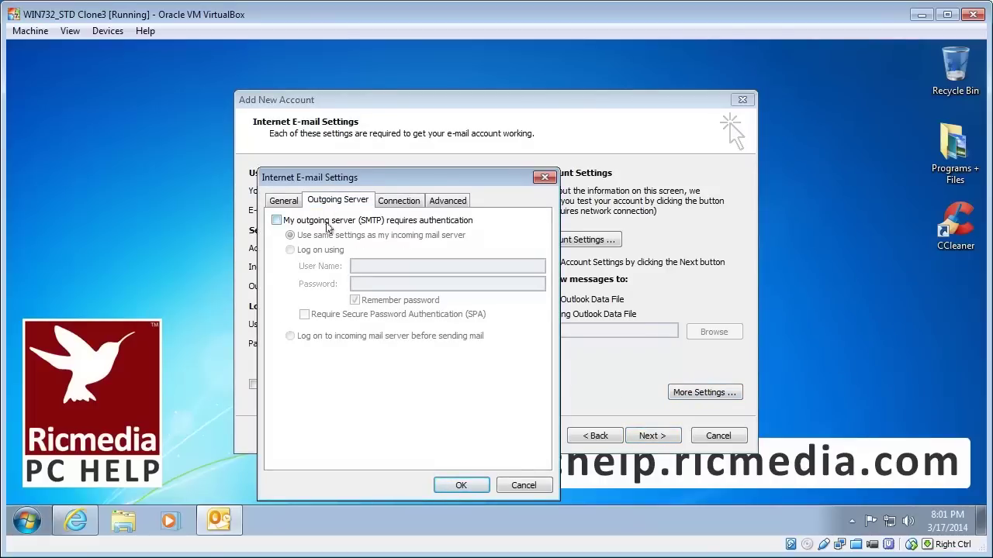
left_click(324, 222)
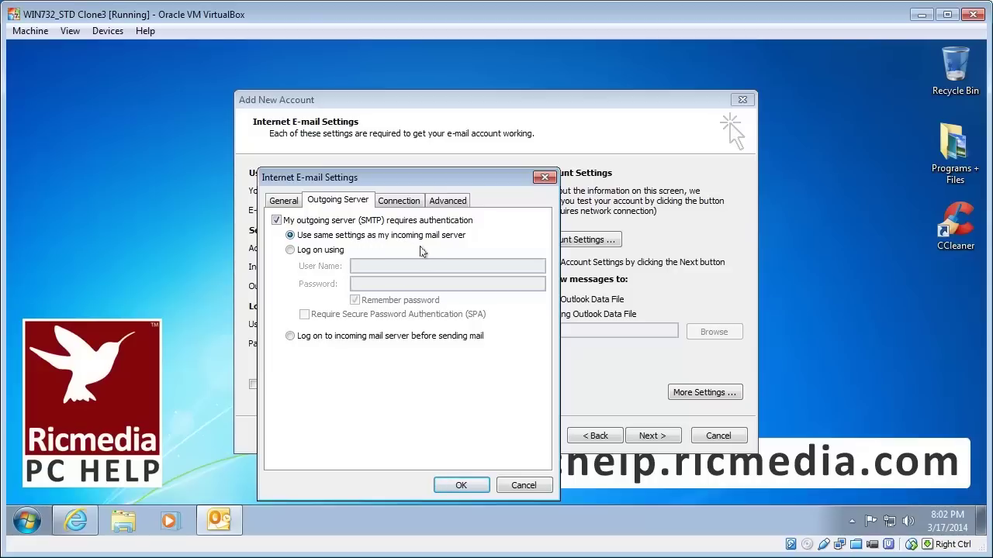
left_click(403, 206)
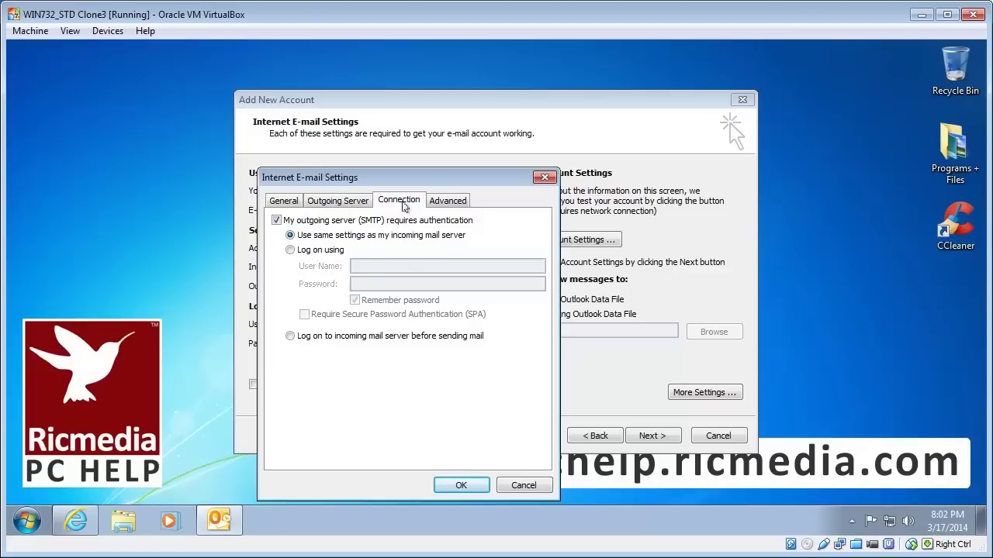
left_click(448, 201)
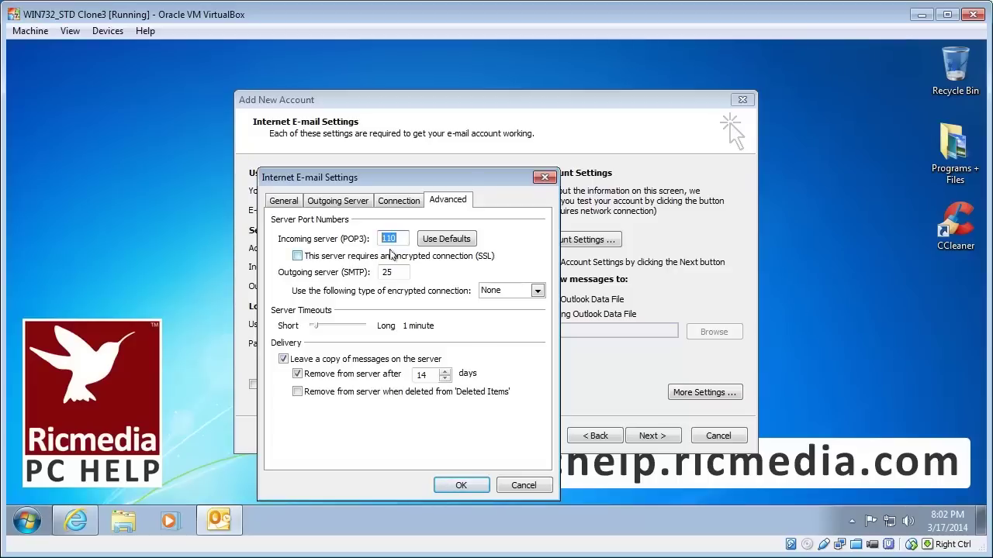
Set POP3 to SSL port 995 and SMTP to port 587 with Auto encryption, then OK.
left_click(392, 256)
double_click(392, 238)
key("Tab")
key("Tab")
key("Tab")
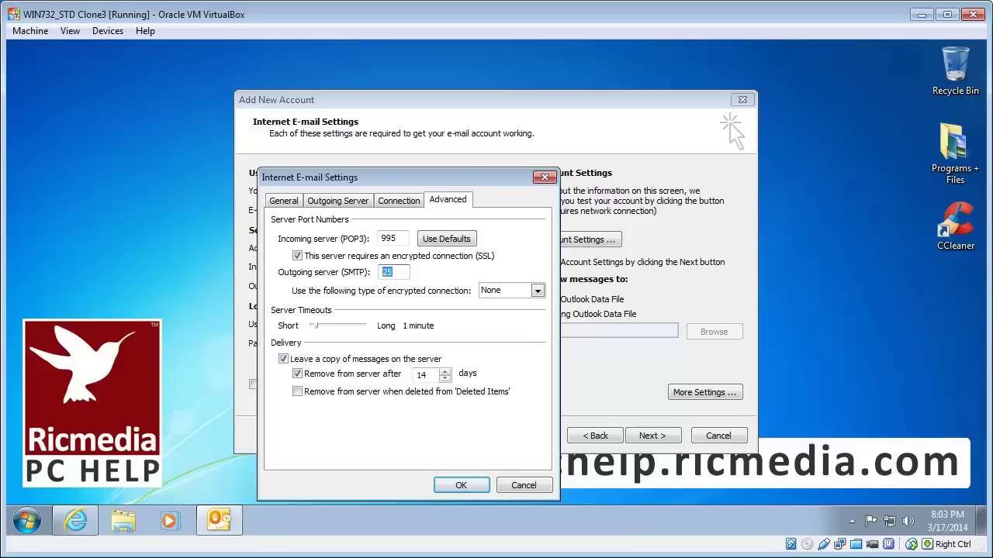
type("587")
left_click(537, 291)
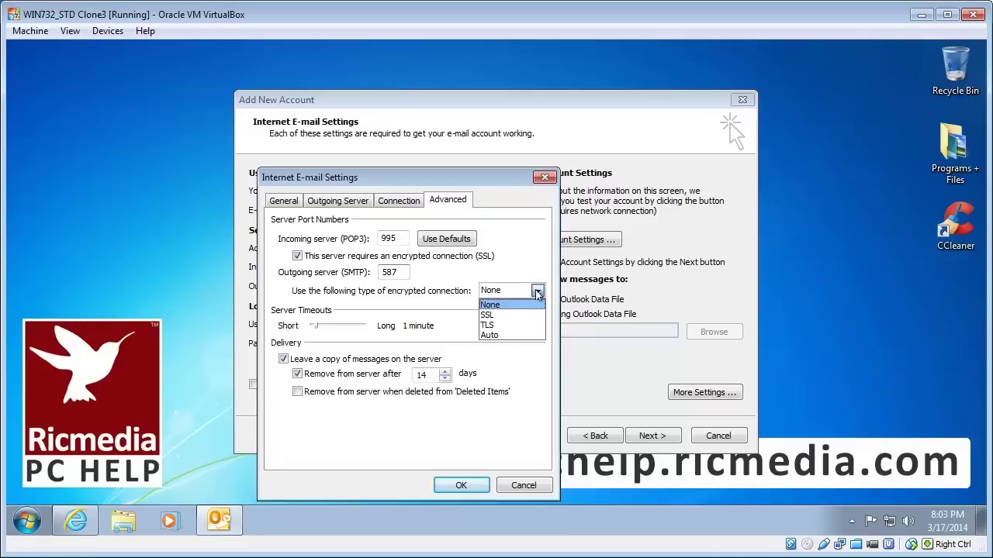
left_click(522, 335)
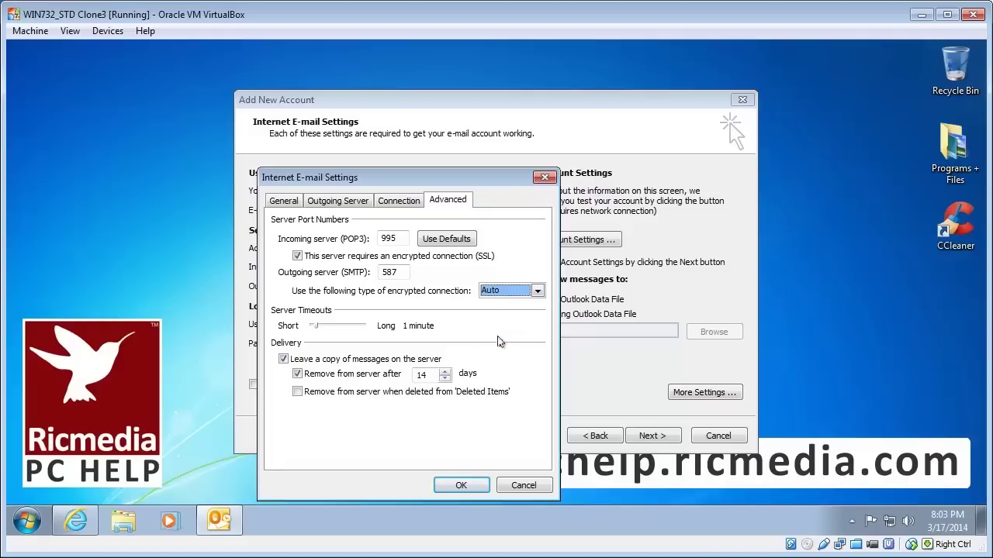
left_click(461, 486)
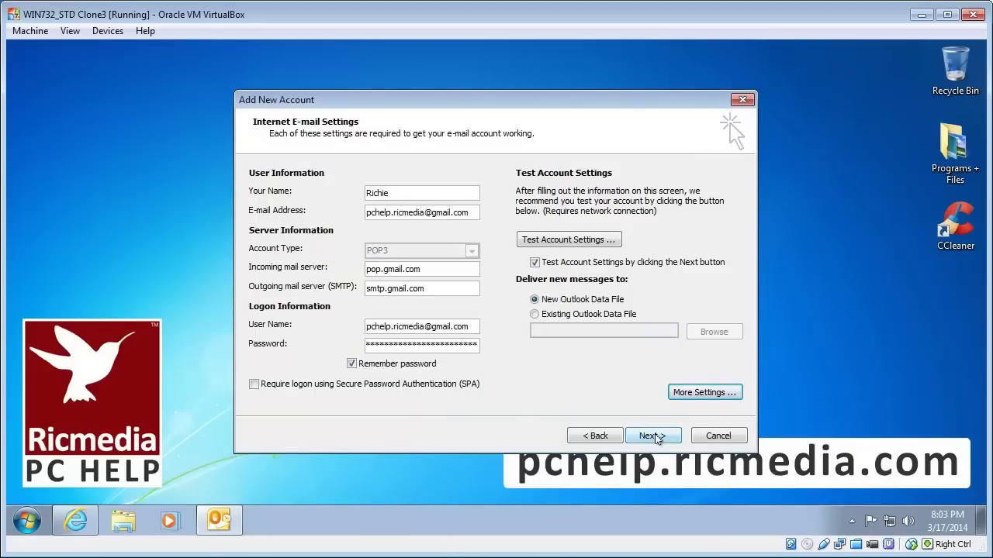
Run the account test until both the POP3 logon and the test message succeed, then close the results.
left_click(654, 436)
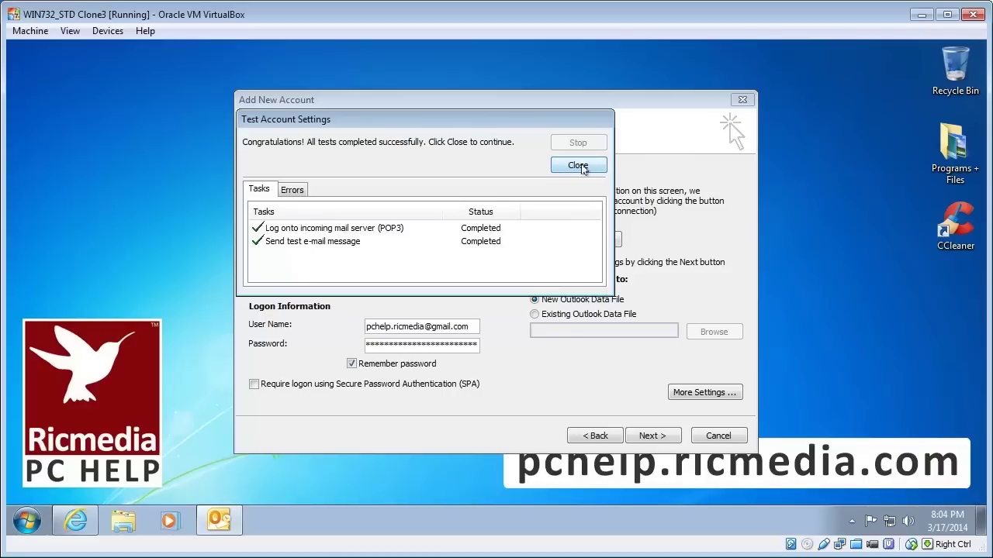
left_click(579, 167)
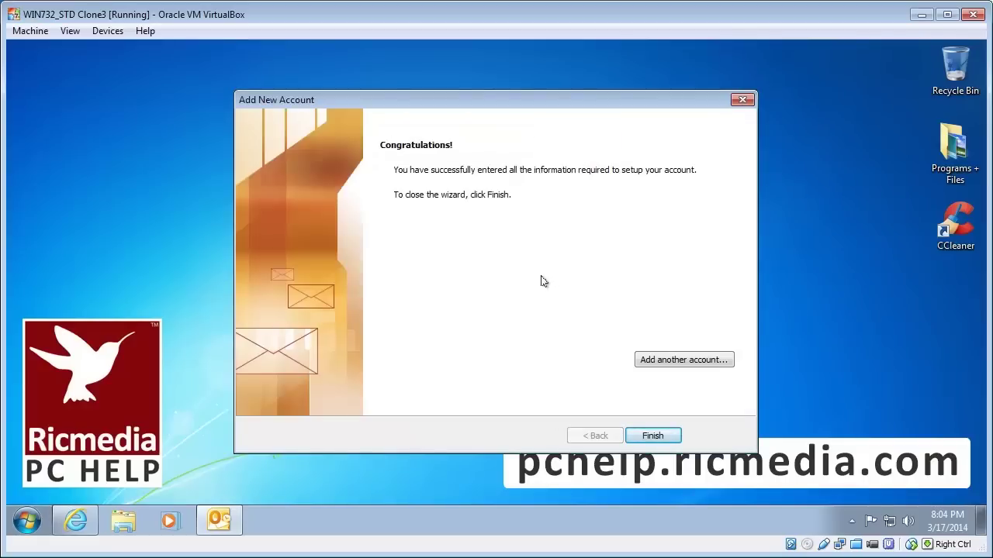
Finish the account wizard and accept making Outlook the default e-mail program.
left_click(654, 435)
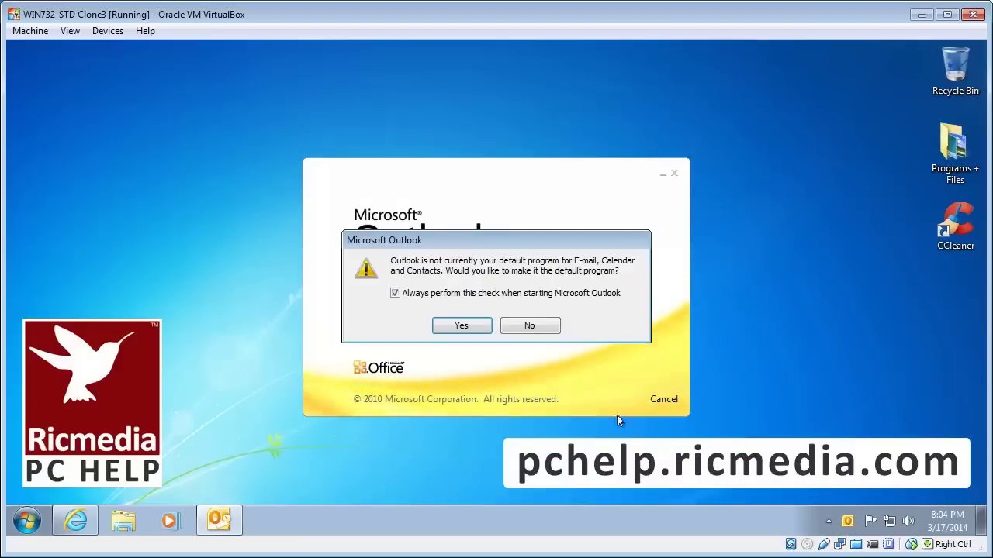
left_click(463, 326)
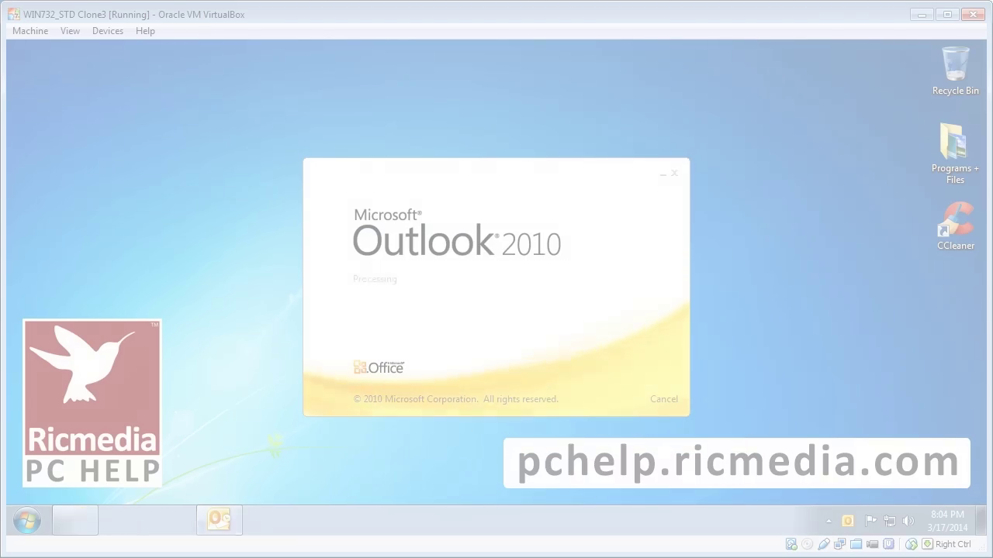